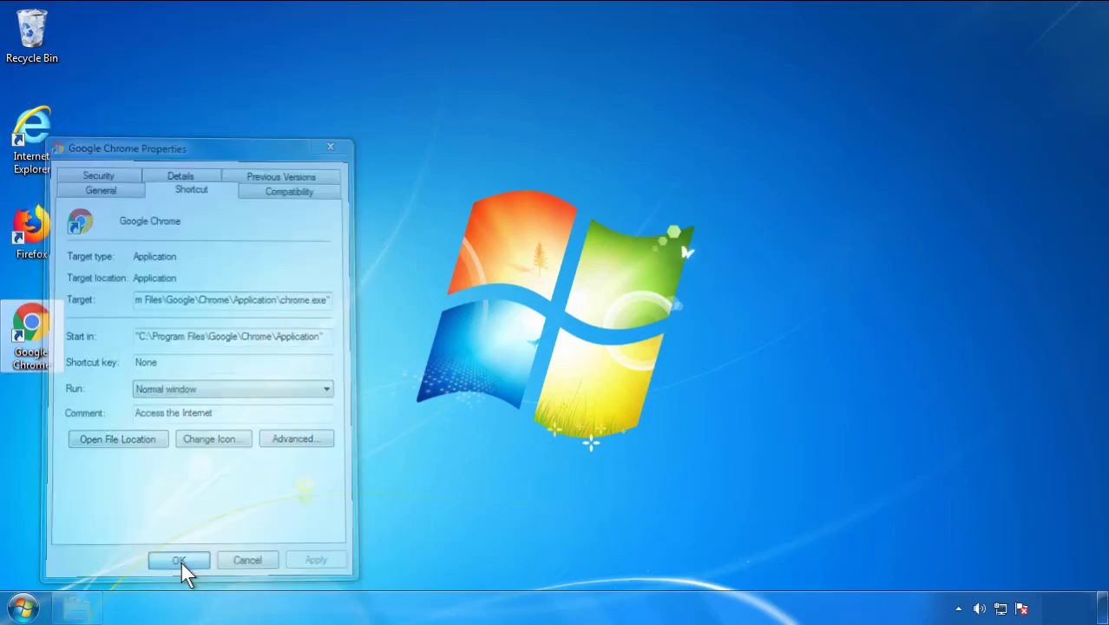
Step: Accept the Chrome shortcut's Properties with its plain chrome.exe target left unchanged
click(24, 608)
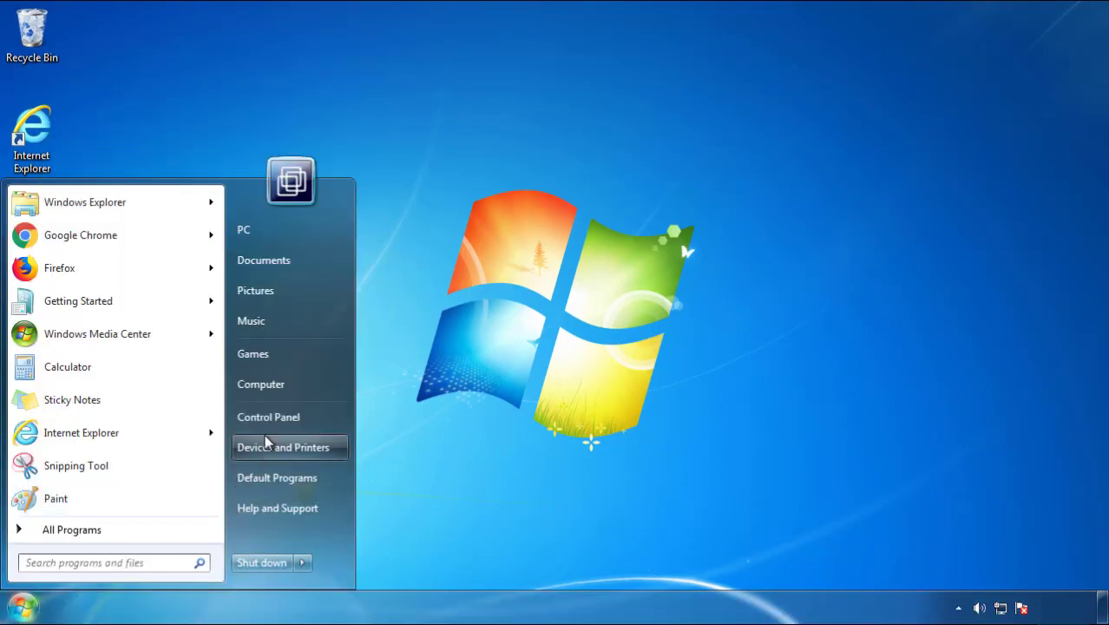
Step: Open Programs and Features and sort installed programs by Installed On, newest first
click(278, 414)
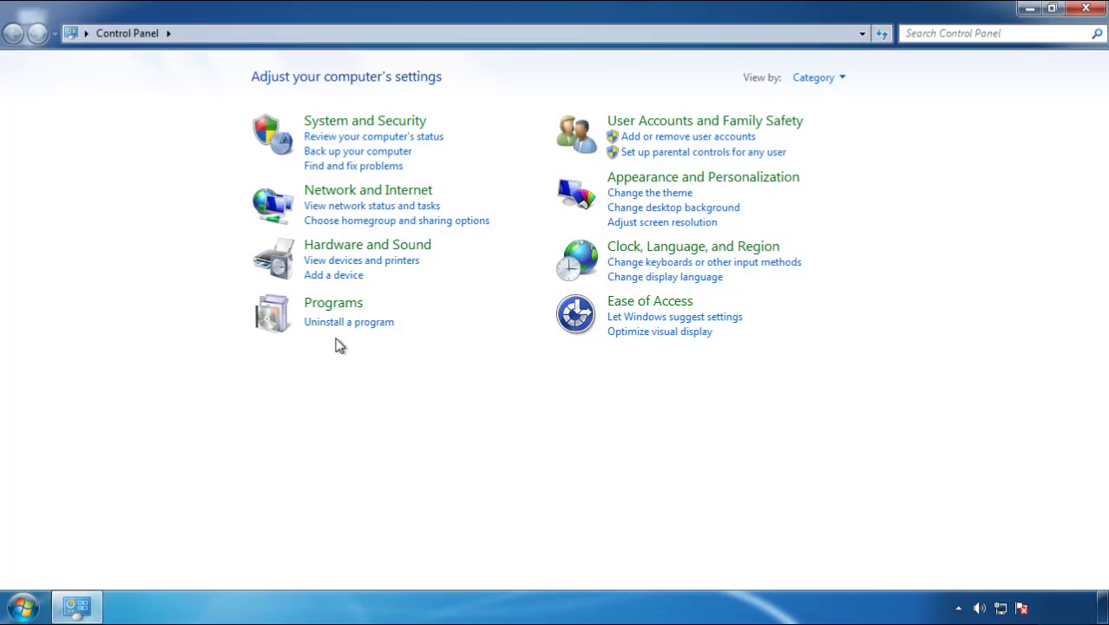
click(347, 321)
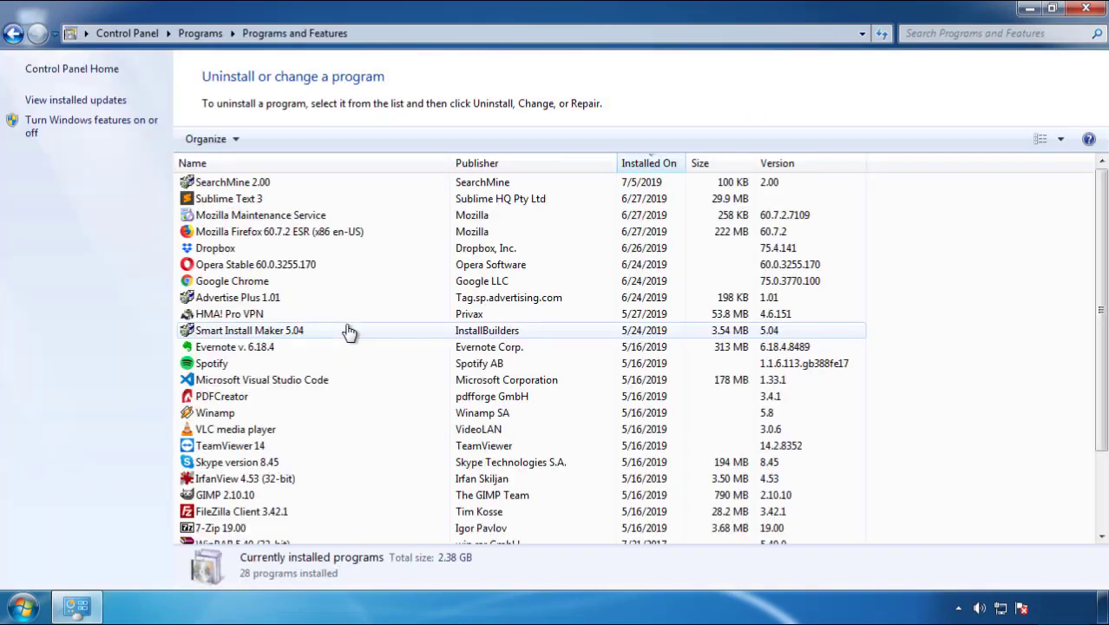
click(650, 164)
click(646, 171)
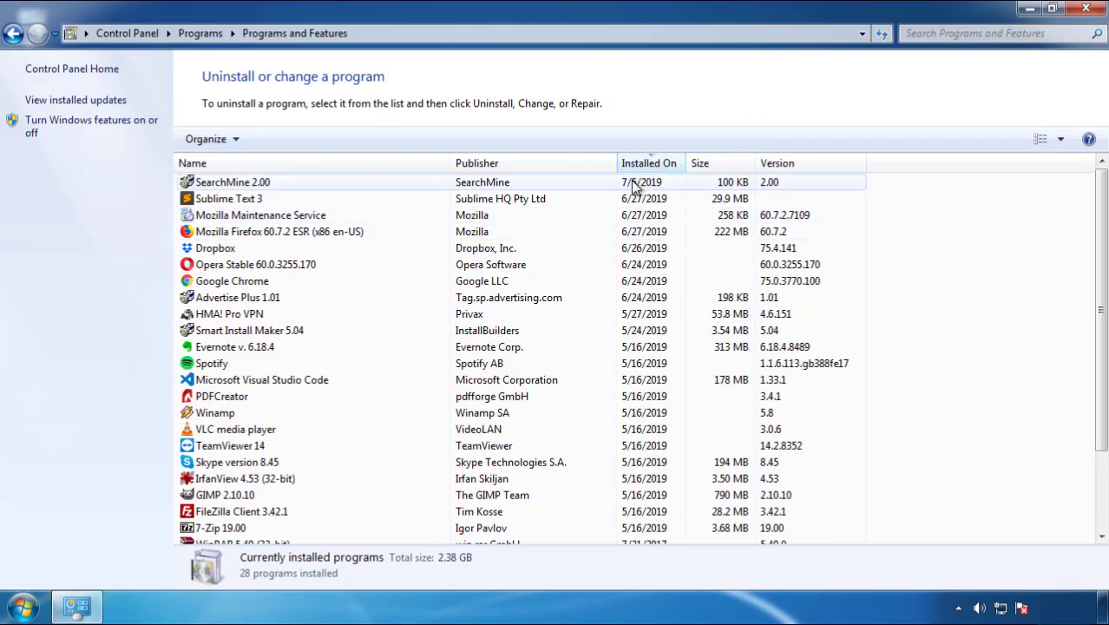
Step: Uninstall SearchMine 2.00 through its wizard, then close Programs and Features
click(232, 184)
click(276, 140)
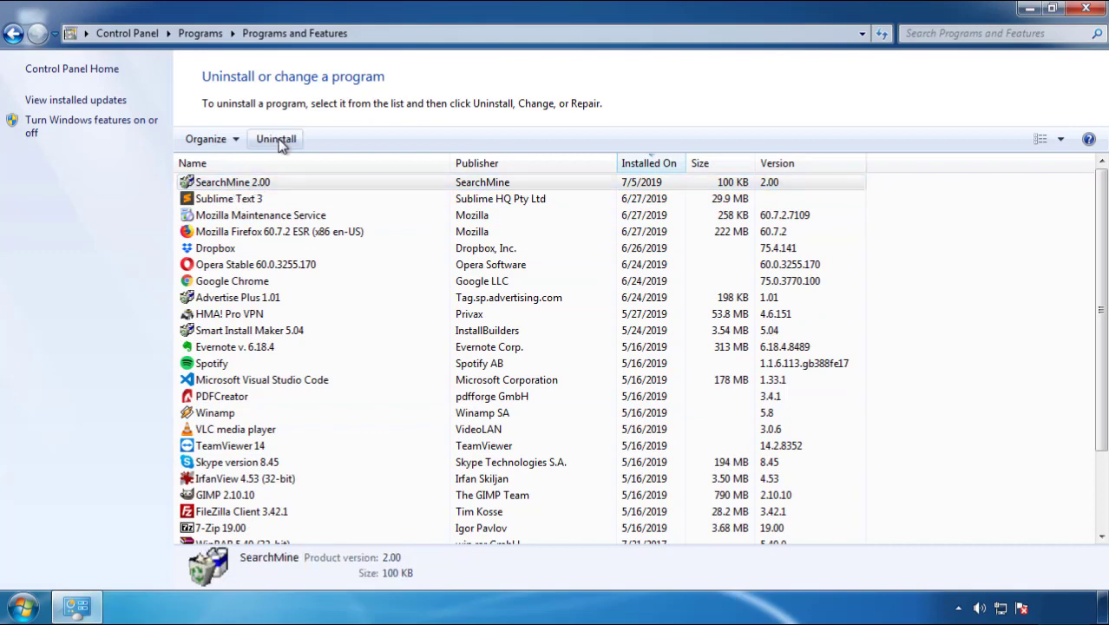
click(650, 460)
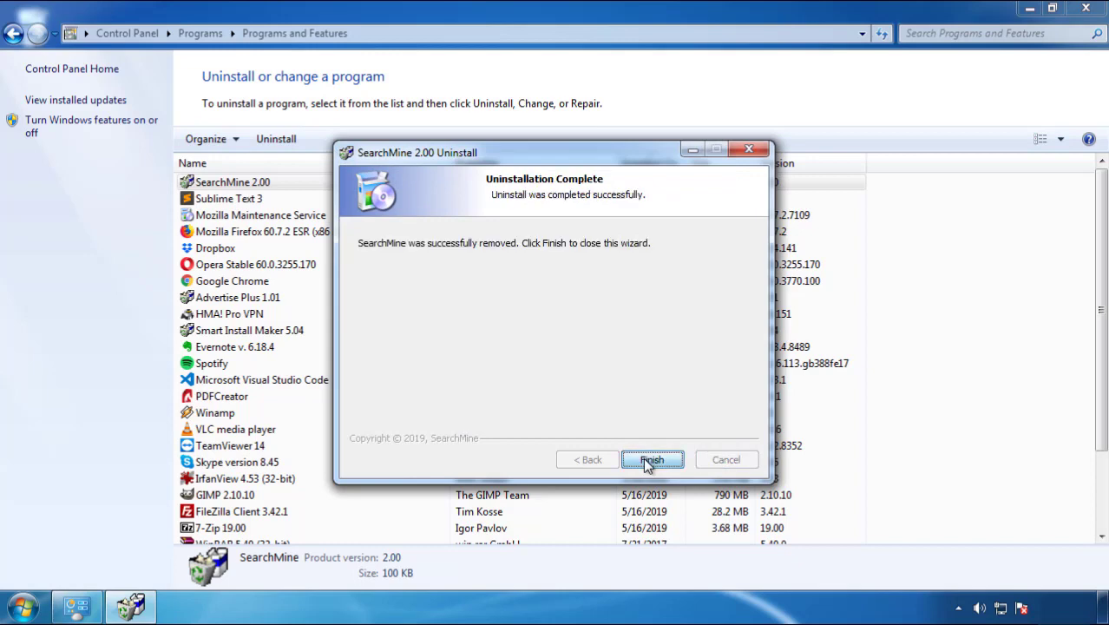
click(648, 390)
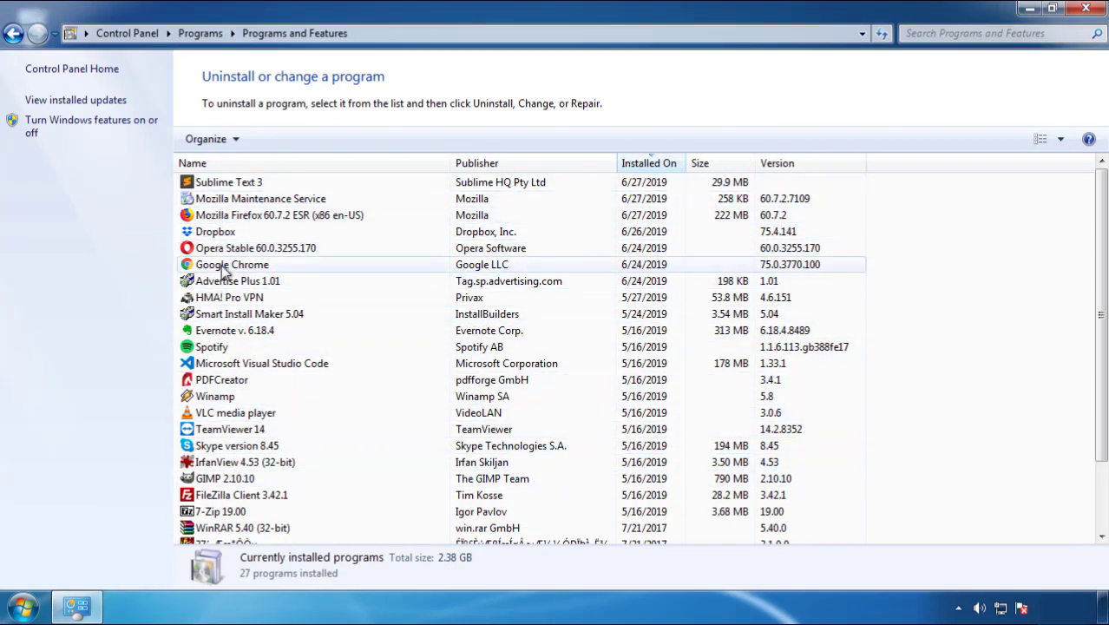
click(1087, 10)
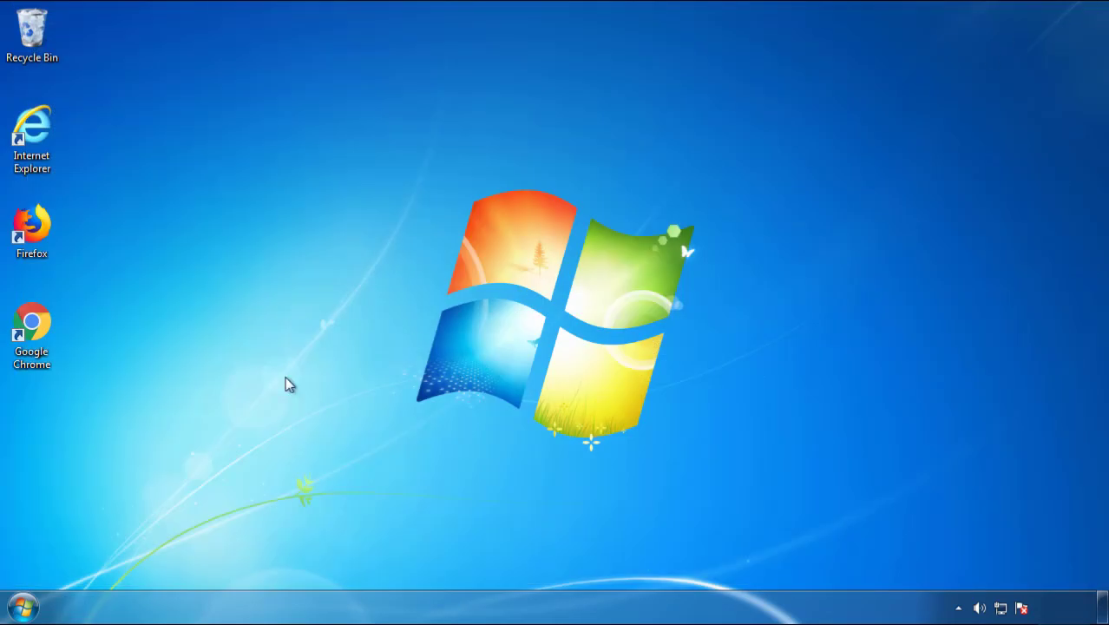
Step: Restart Windows from the Start menu and pick Safe Mode at the F8 boot menu
click(21, 611)
click(301, 563)
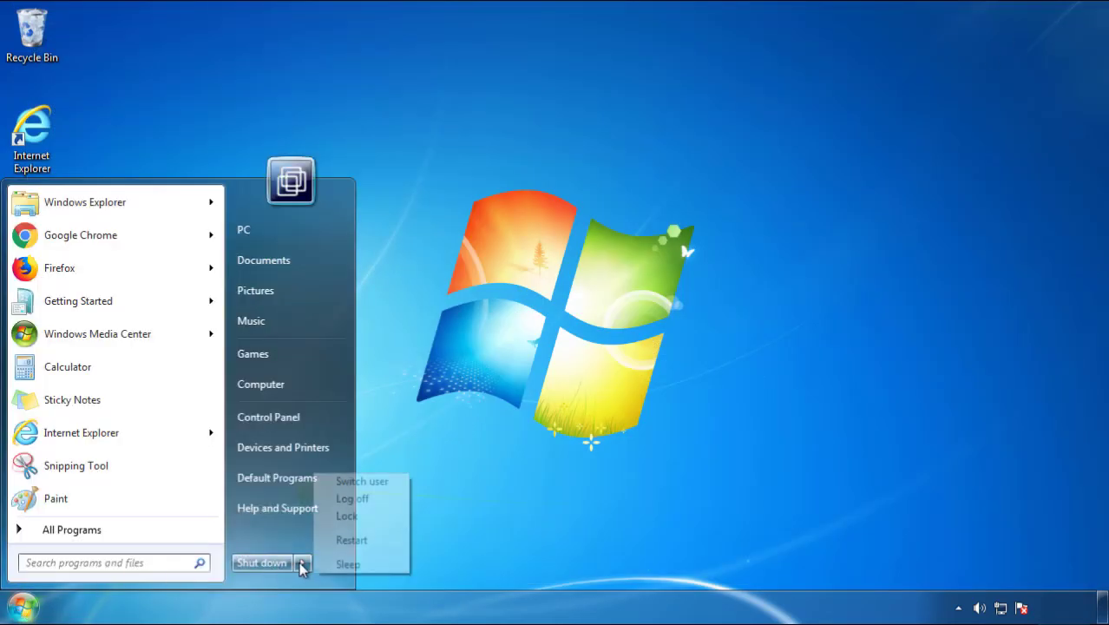
click(579, 473)
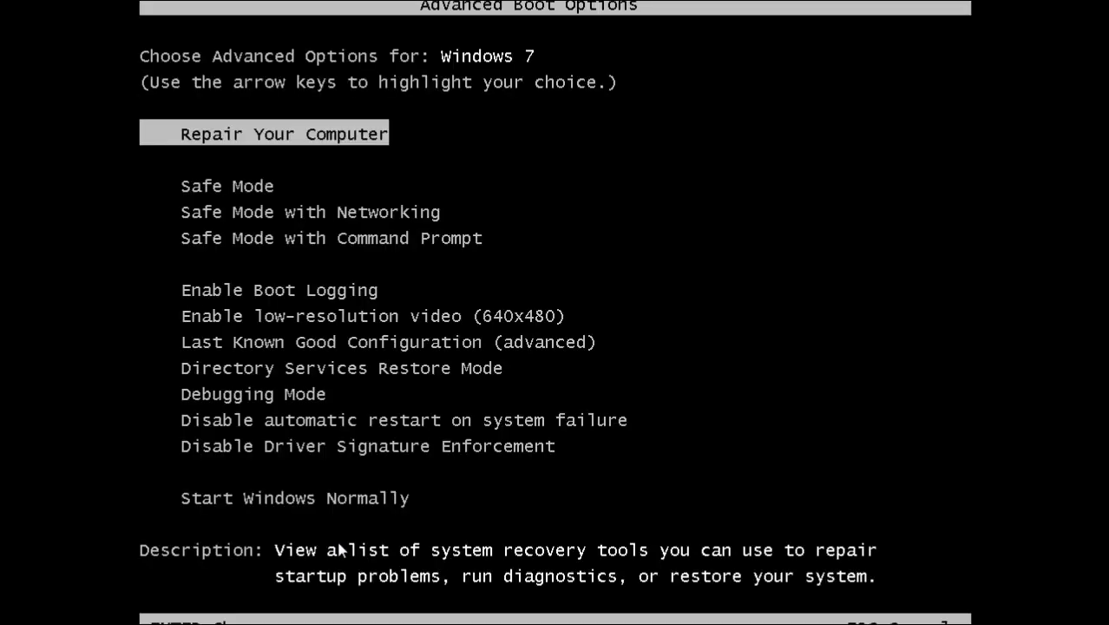
key(Down)
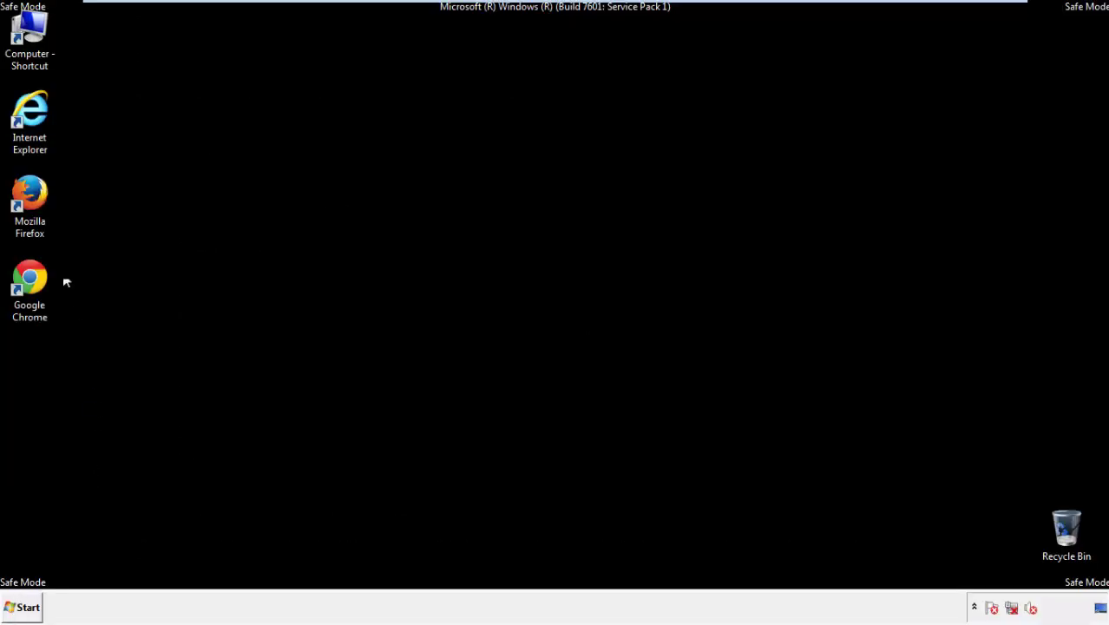
Step: Launch Firefox, decline the default-browser prompt, and make sure the menu bar is visible
double_click(39, 202)
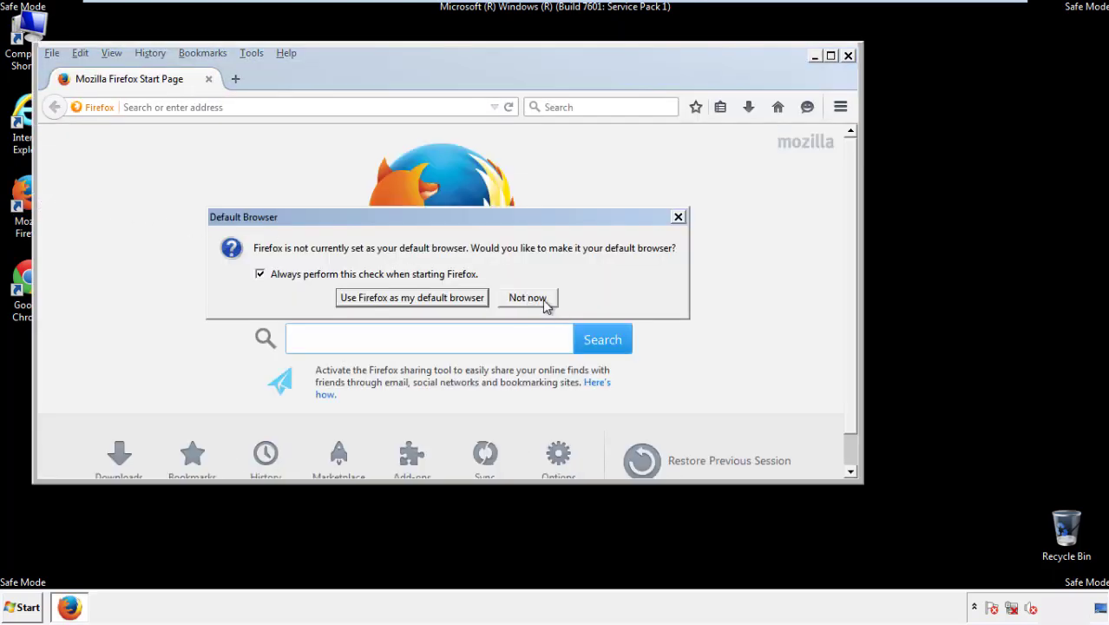
click(541, 297)
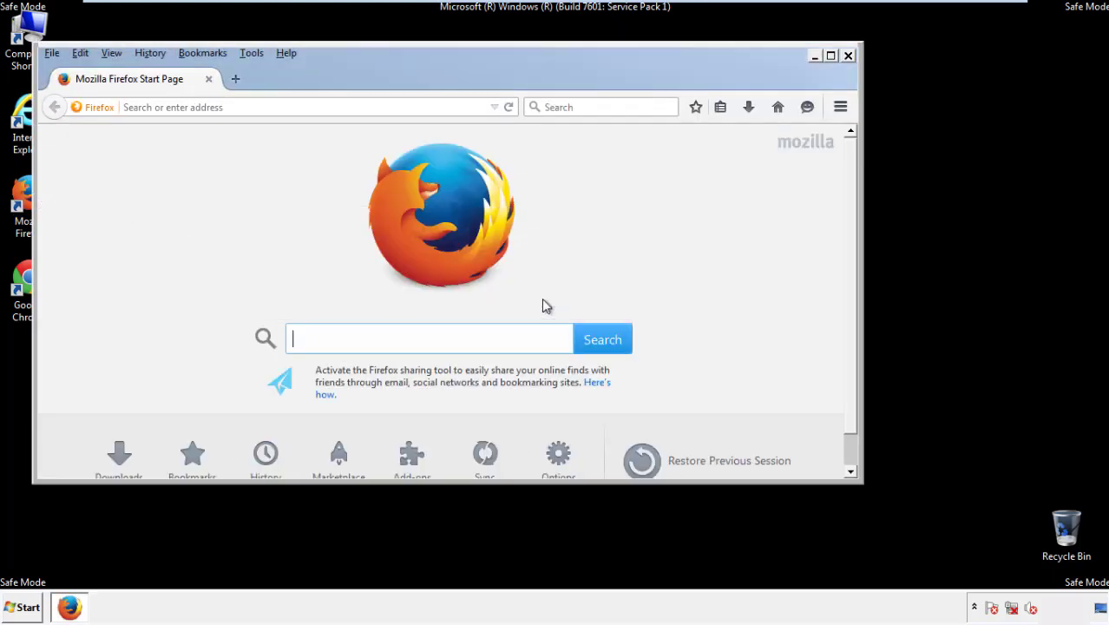
right_click(341, 76)
click(372, 130)
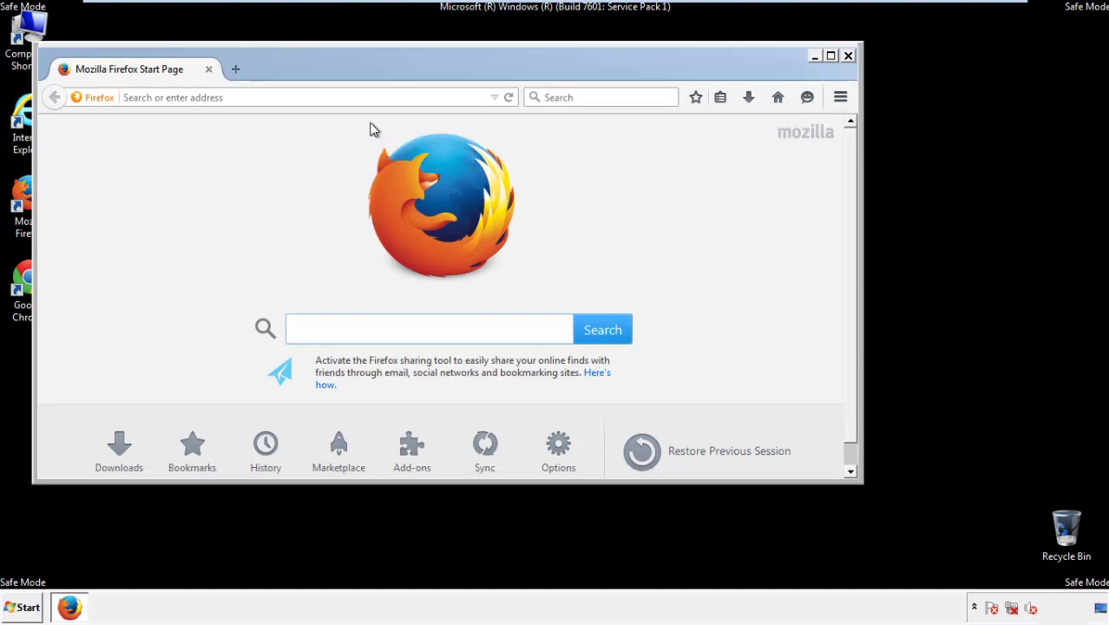
right_click(350, 73)
click(360, 134)
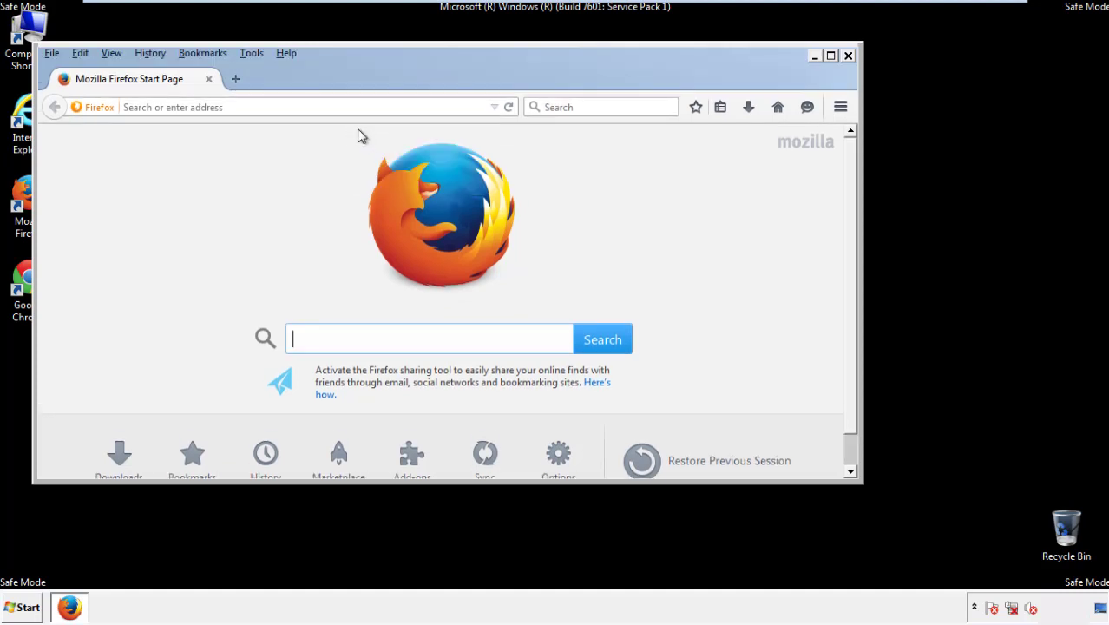
Step: Clear Firefox's recent history for Everything with all data boxes ticked
click(151, 55)
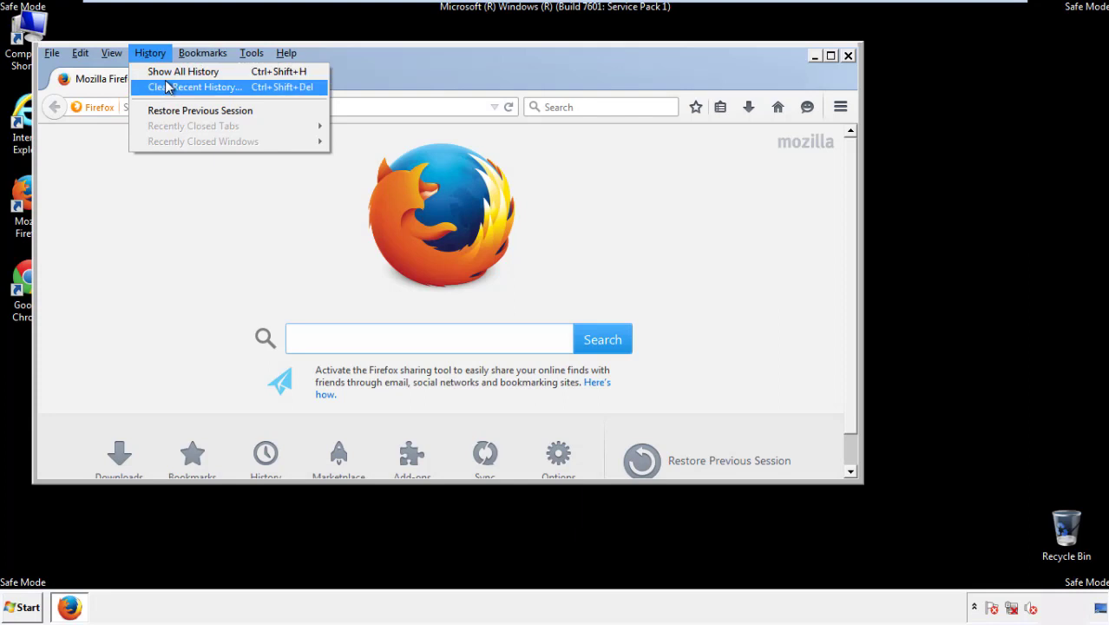
click(174, 86)
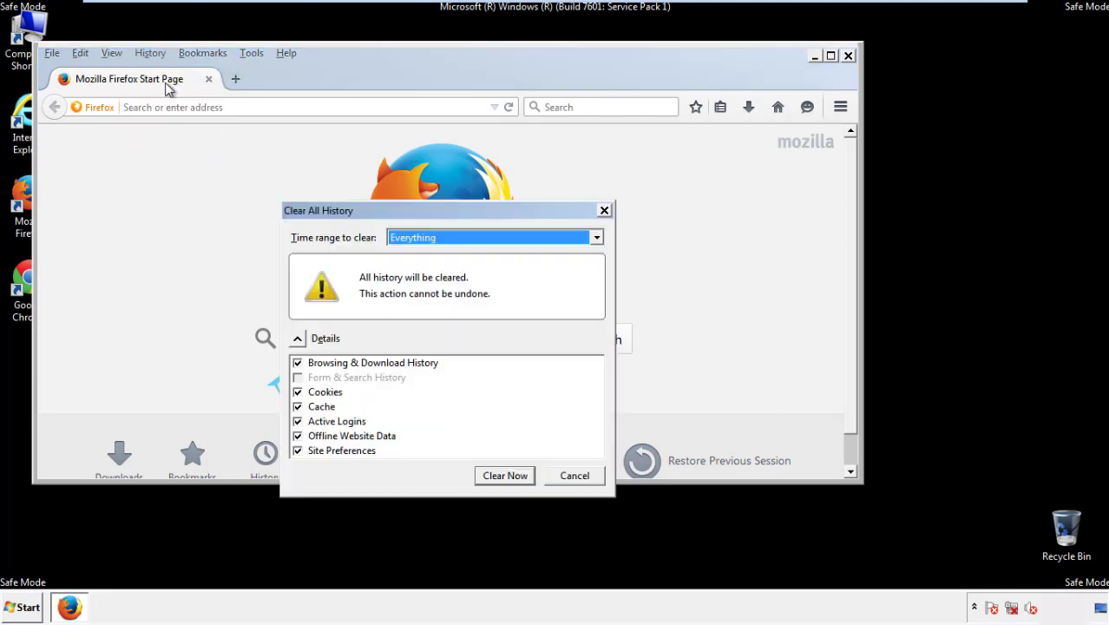
click(408, 238)
click(416, 327)
click(298, 436)
click(298, 435)
click(298, 453)
click(298, 453)
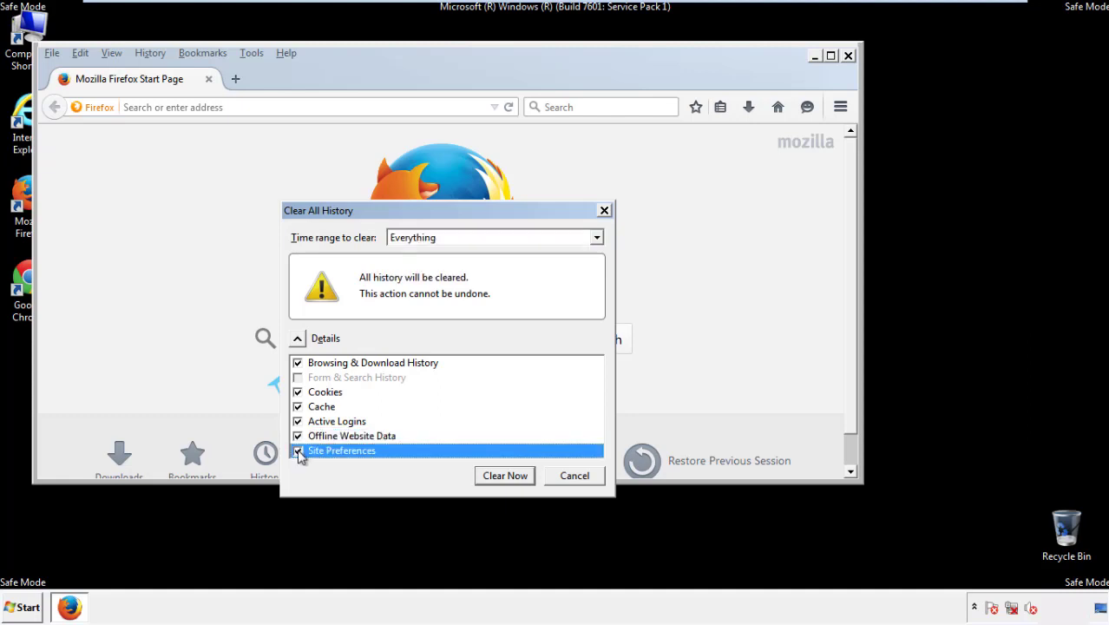
click(504, 476)
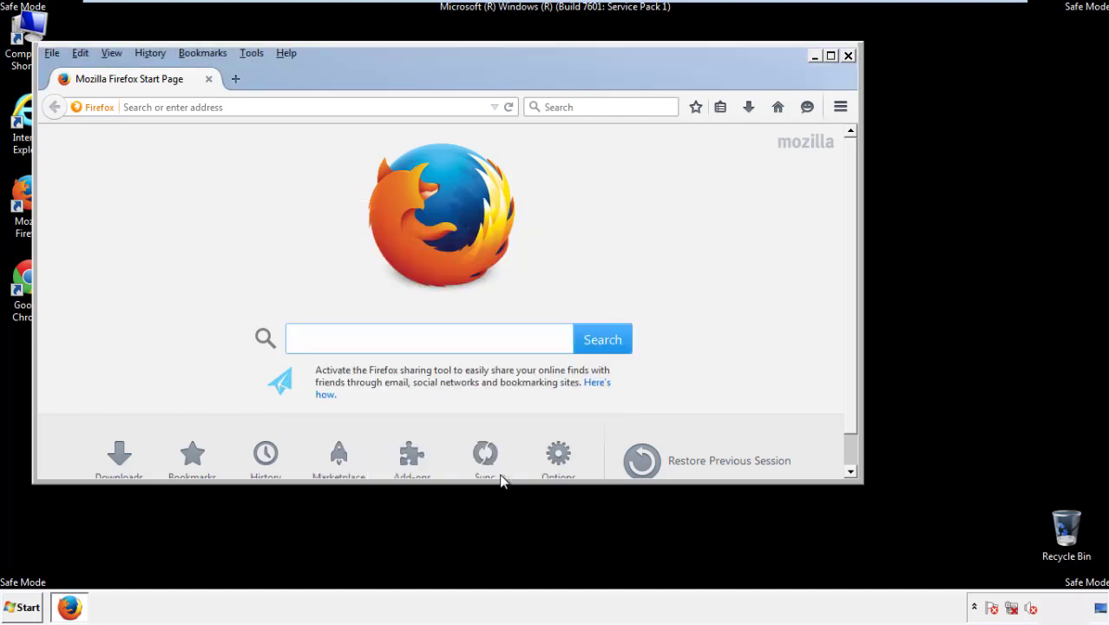
Step: Refresh Firefox from Troubleshooting Information, decline the default-browser prompt, and close Firefox
click(286, 53)
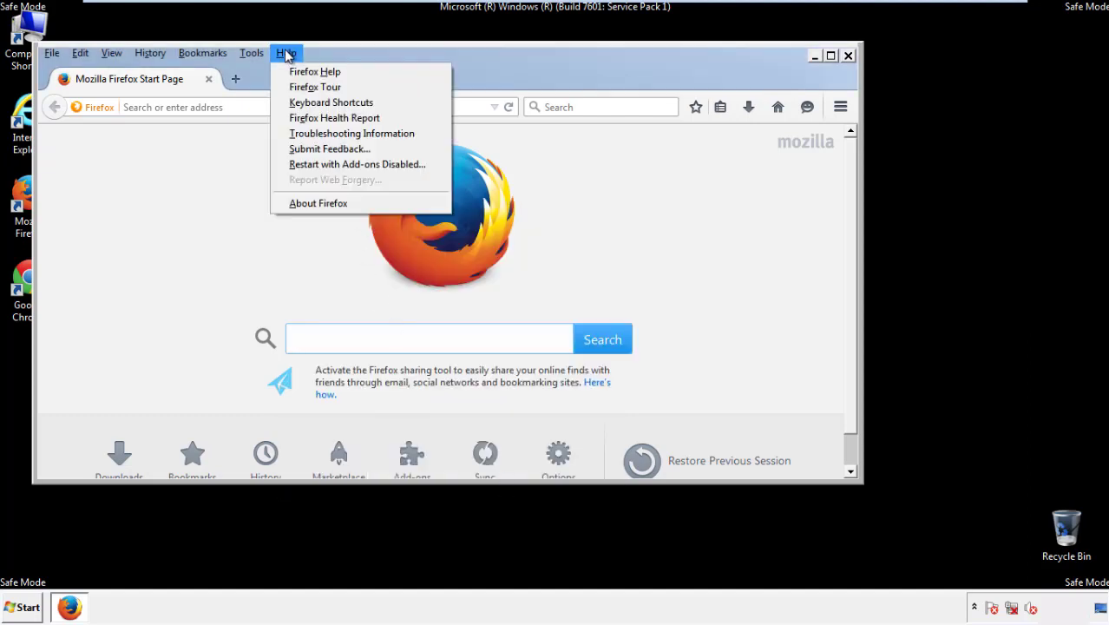
click(321, 134)
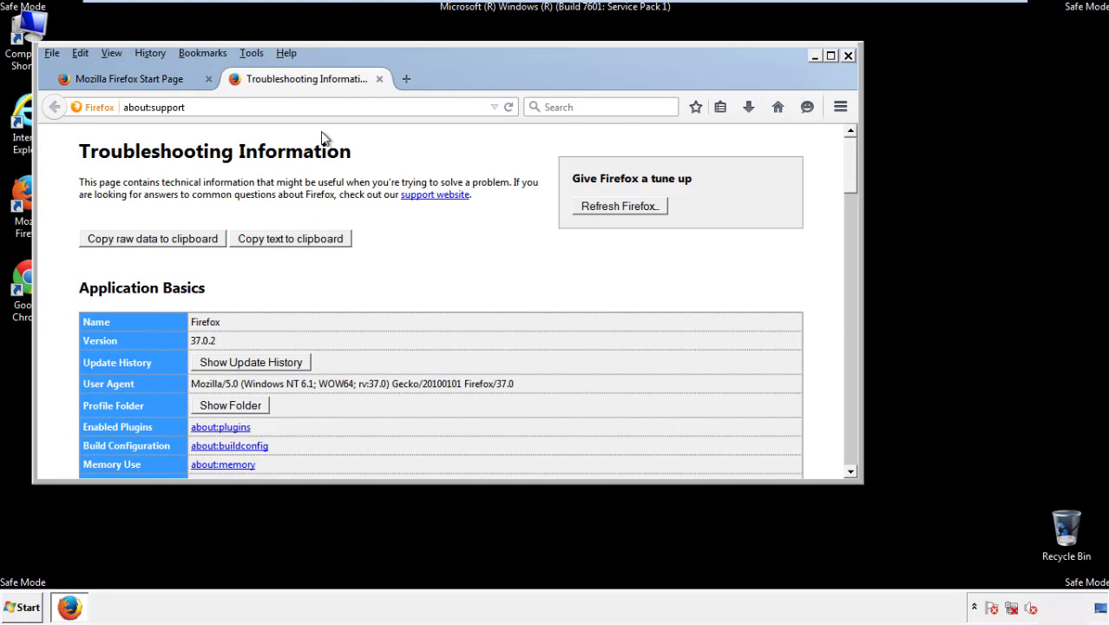
click(643, 208)
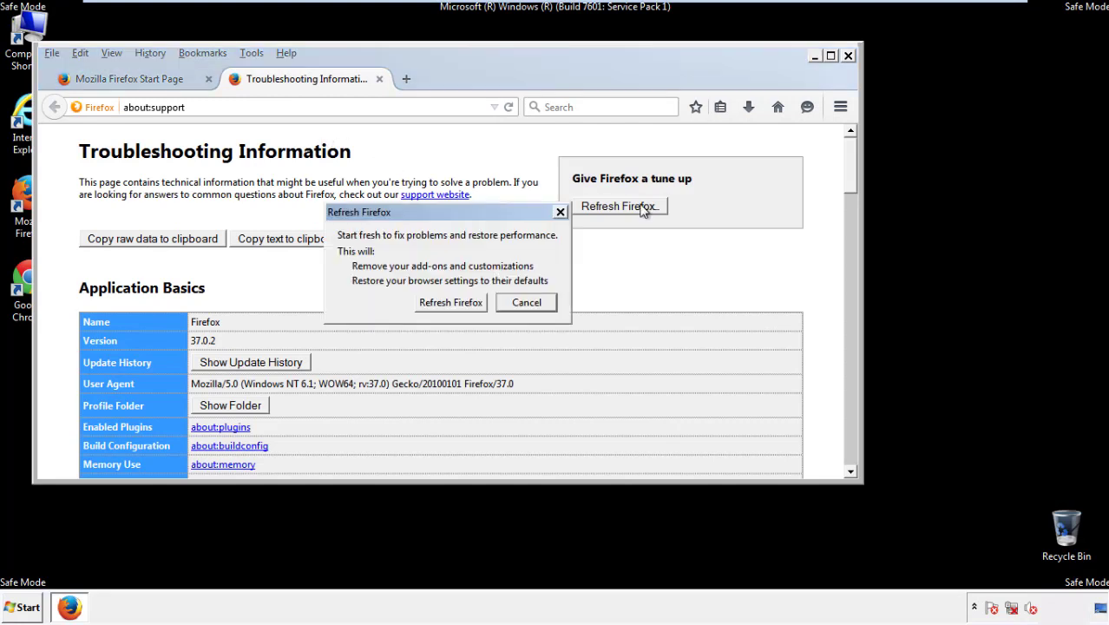
click(450, 302)
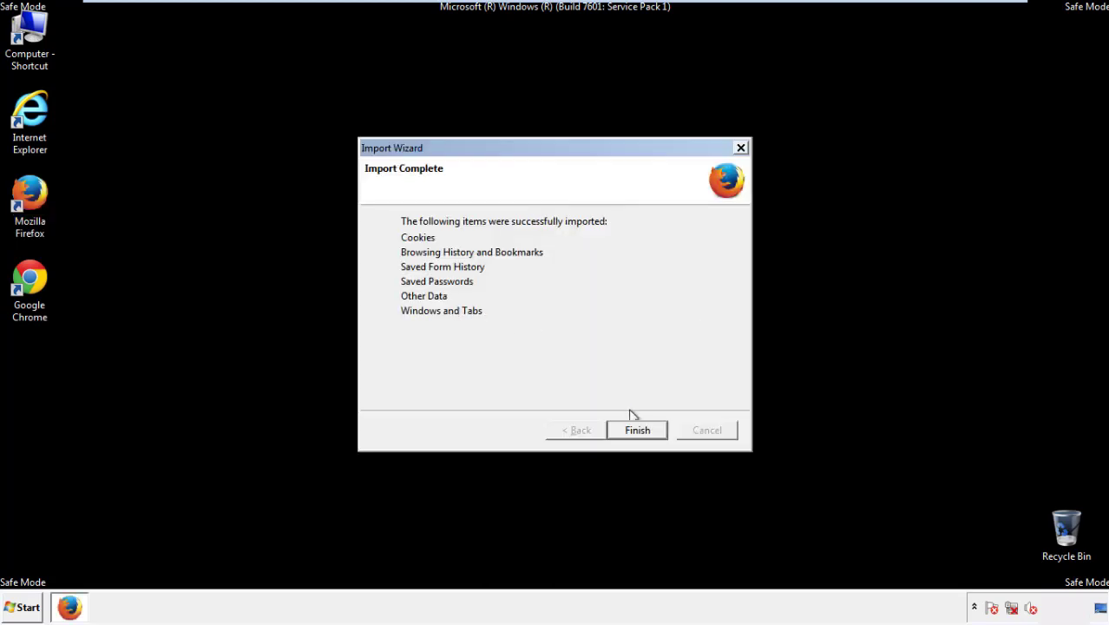
click(637, 431)
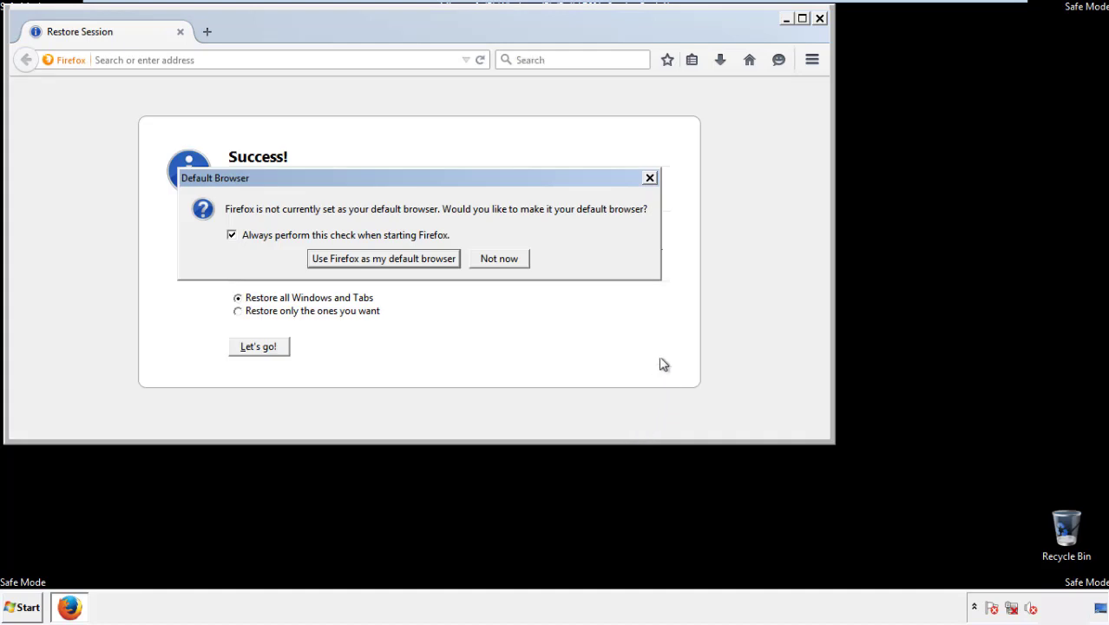
click(502, 260)
click(819, 18)
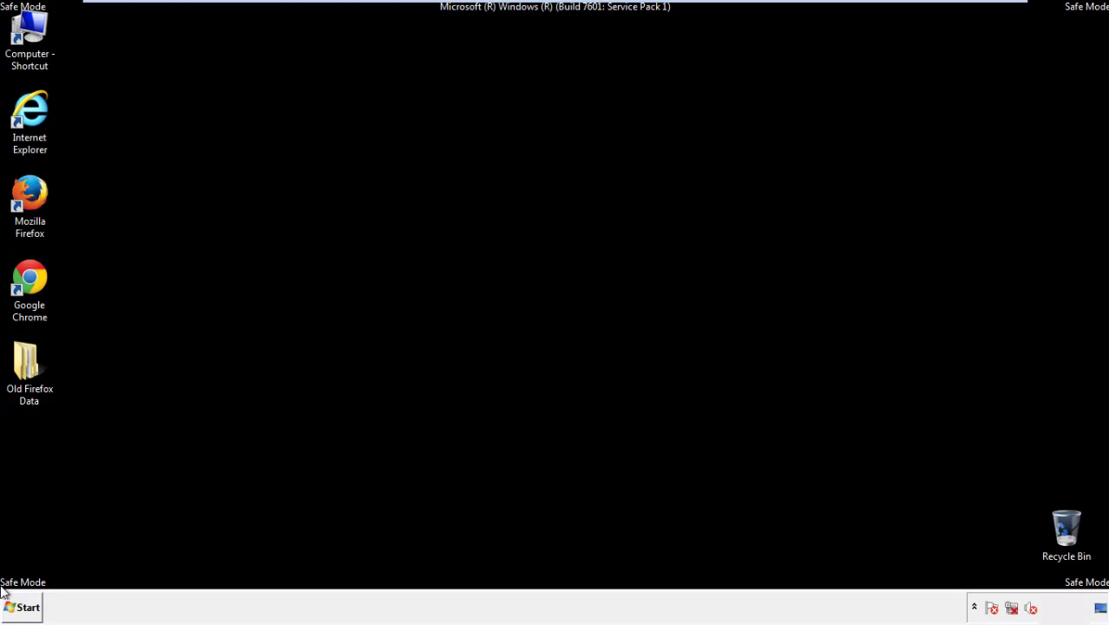
click(26, 276)
Step: Launch Chrome, dismiss the default-browser bar, and go from Settings to the History page
double_click(26, 276)
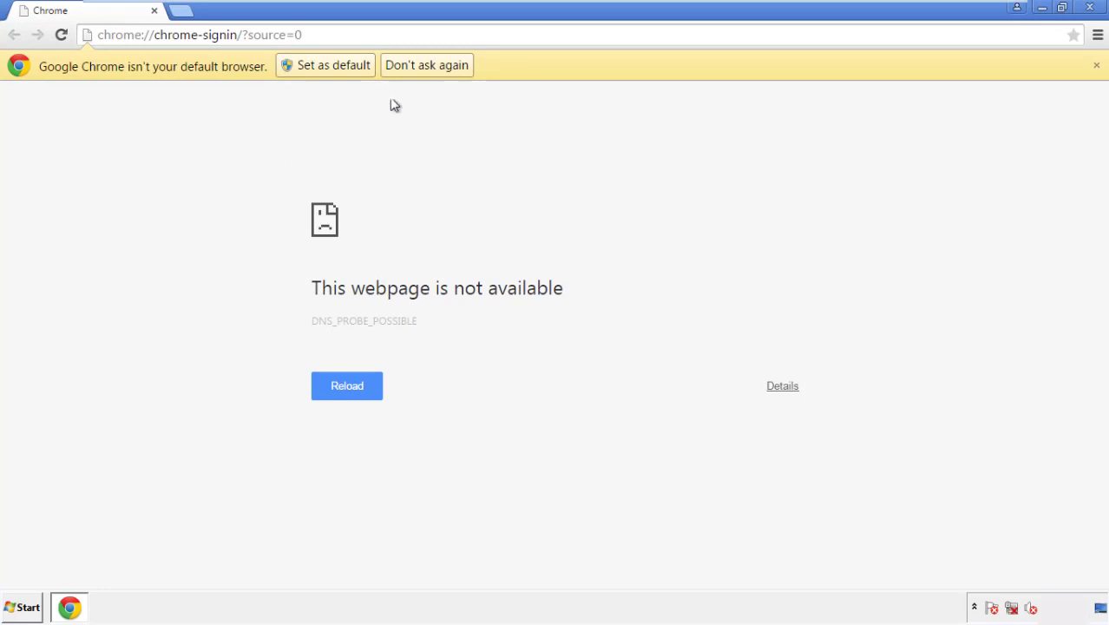
click(427, 67)
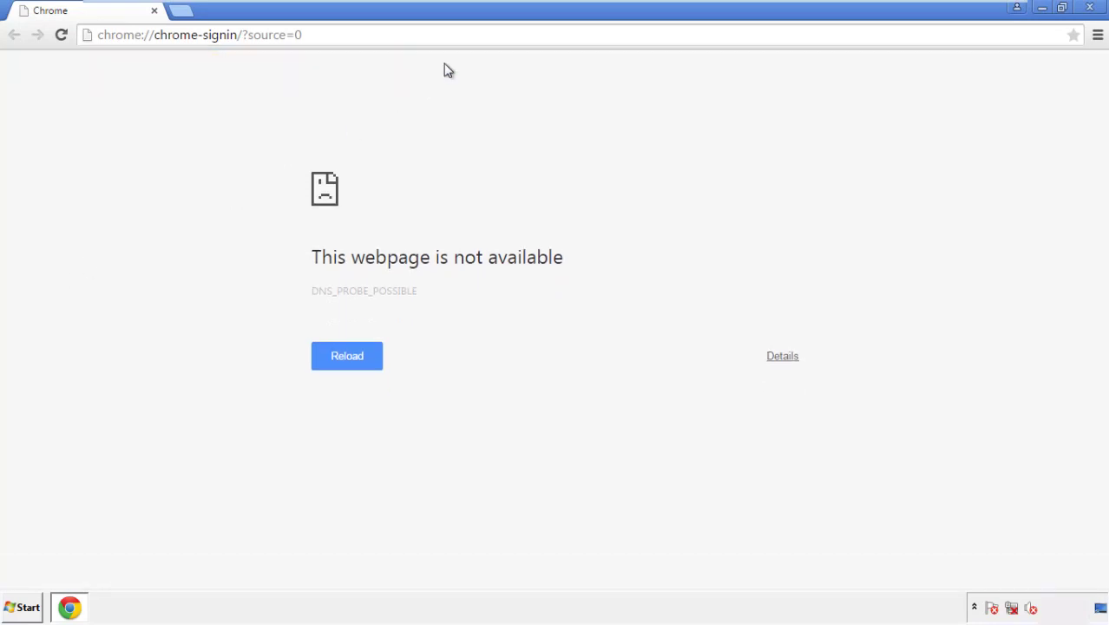
click(1097, 36)
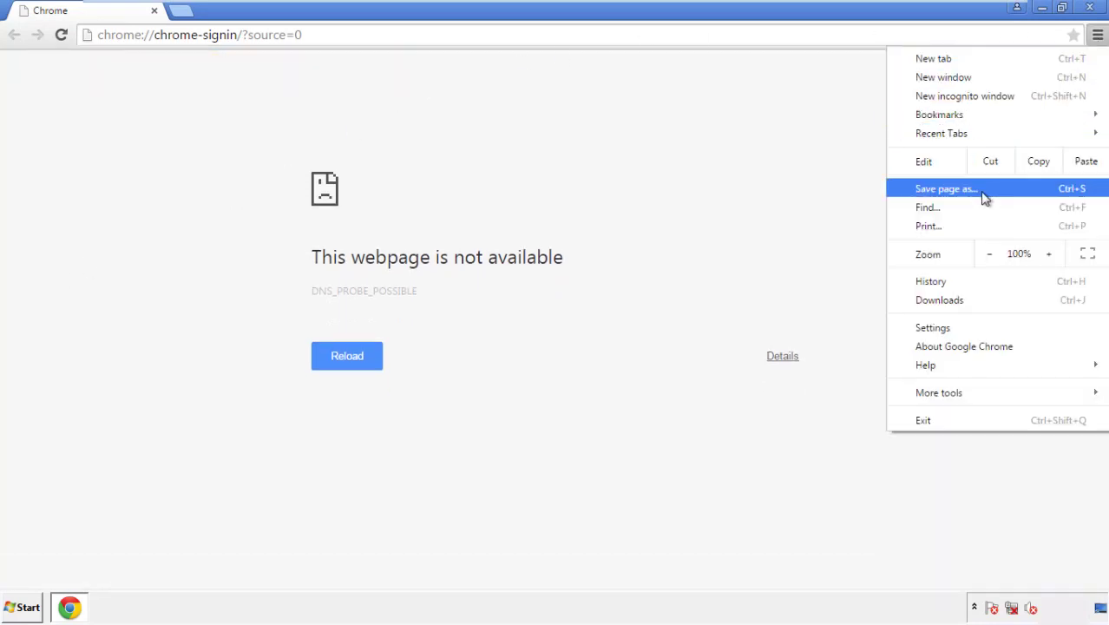
click(935, 327)
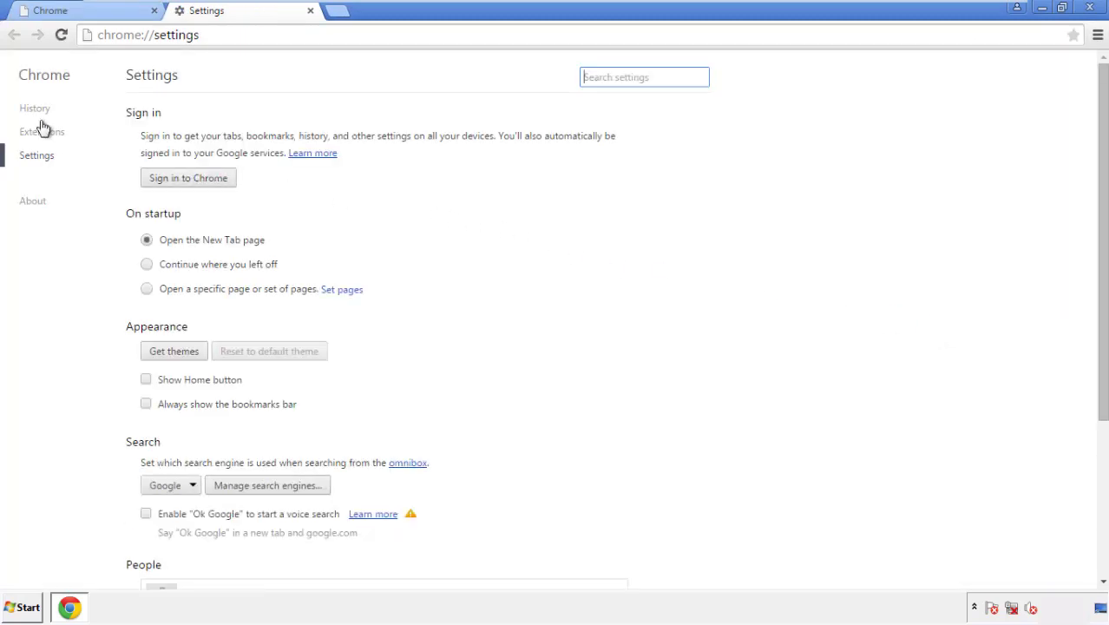
click(39, 110)
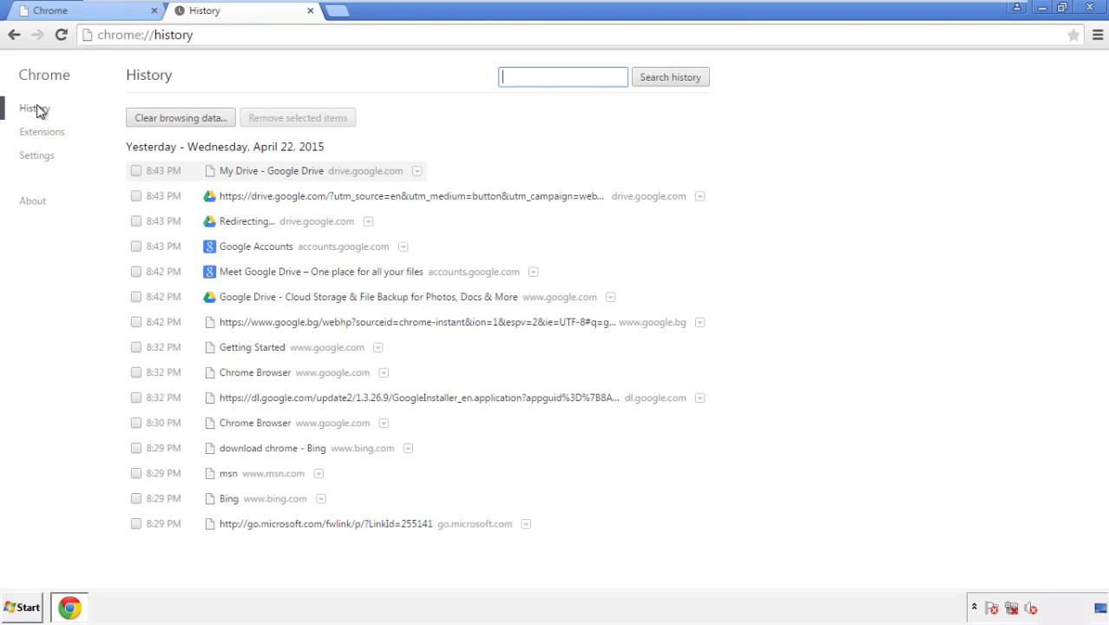
Step: Clear Chrome browsing data from the beginning of time, including autofill, except passwords
click(167, 118)
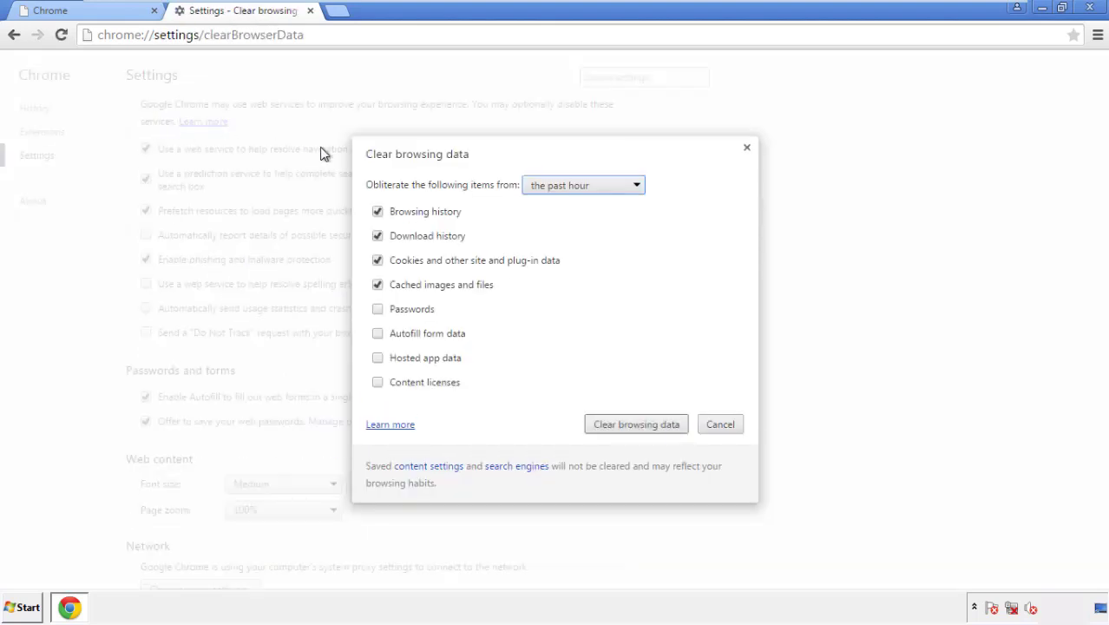
click(557, 186)
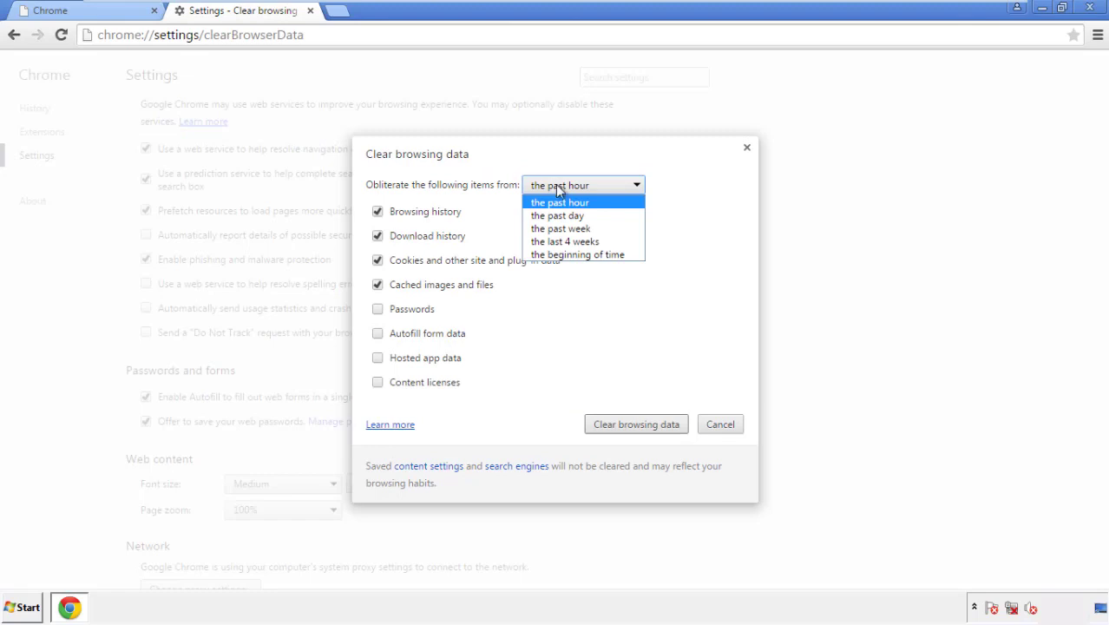
click(555, 255)
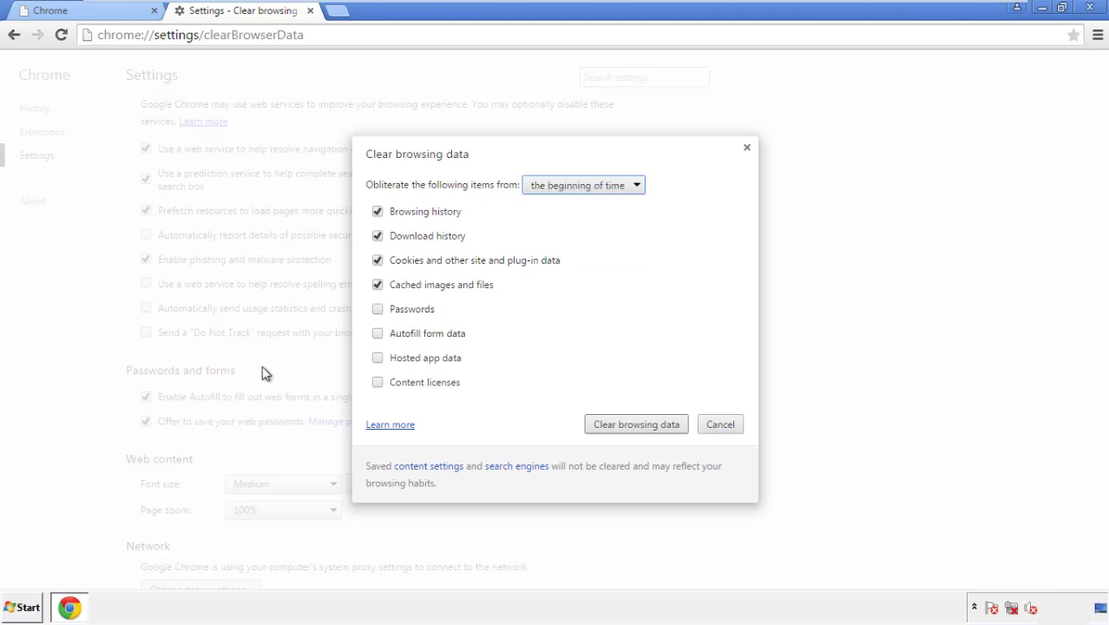
click(383, 337)
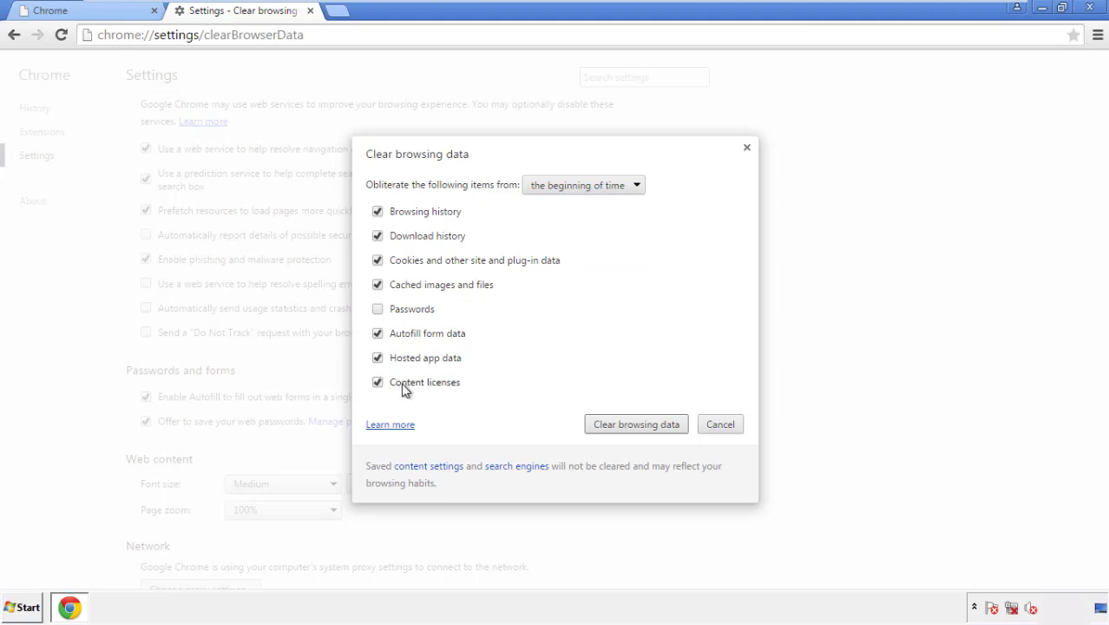
click(621, 427)
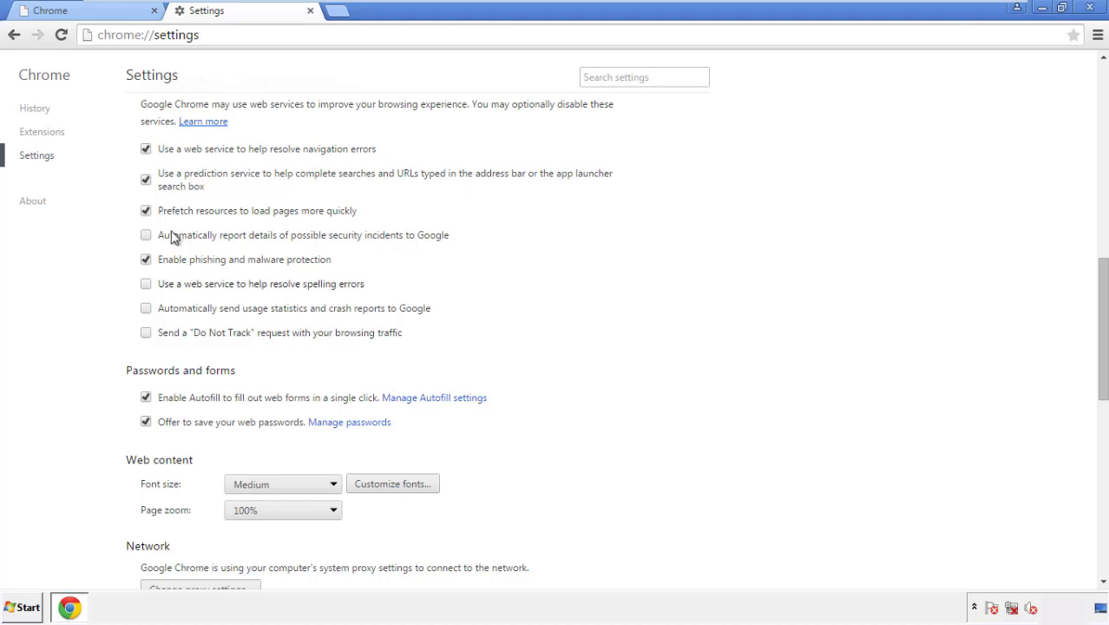
Step: Reset Chrome's settings to their defaults and close the browser
drag(1102, 276, 1099, 465)
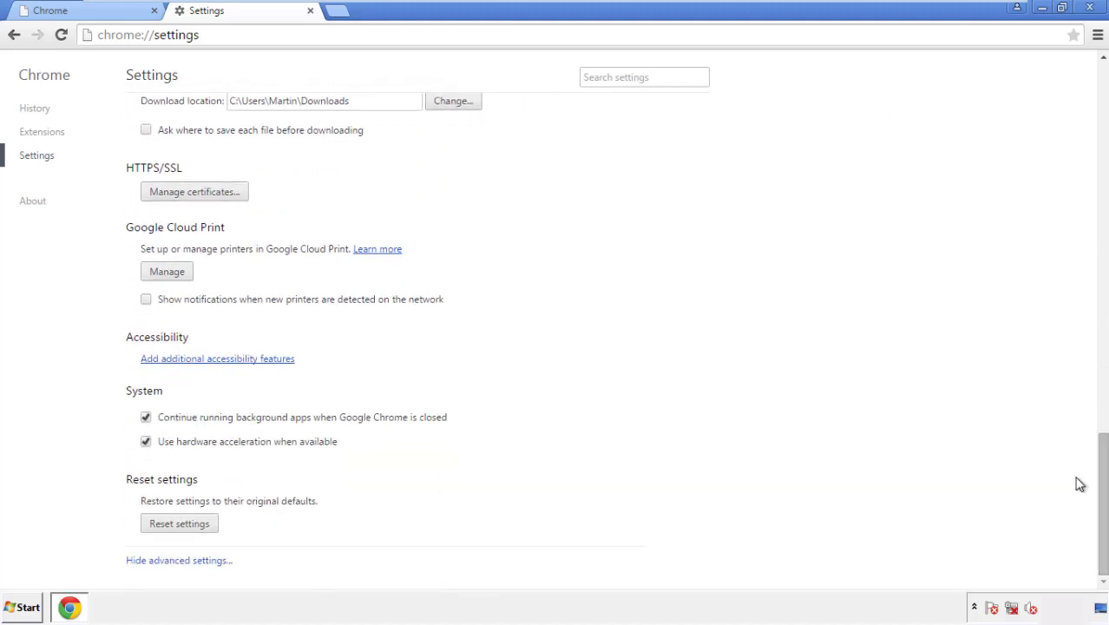
click(209, 529)
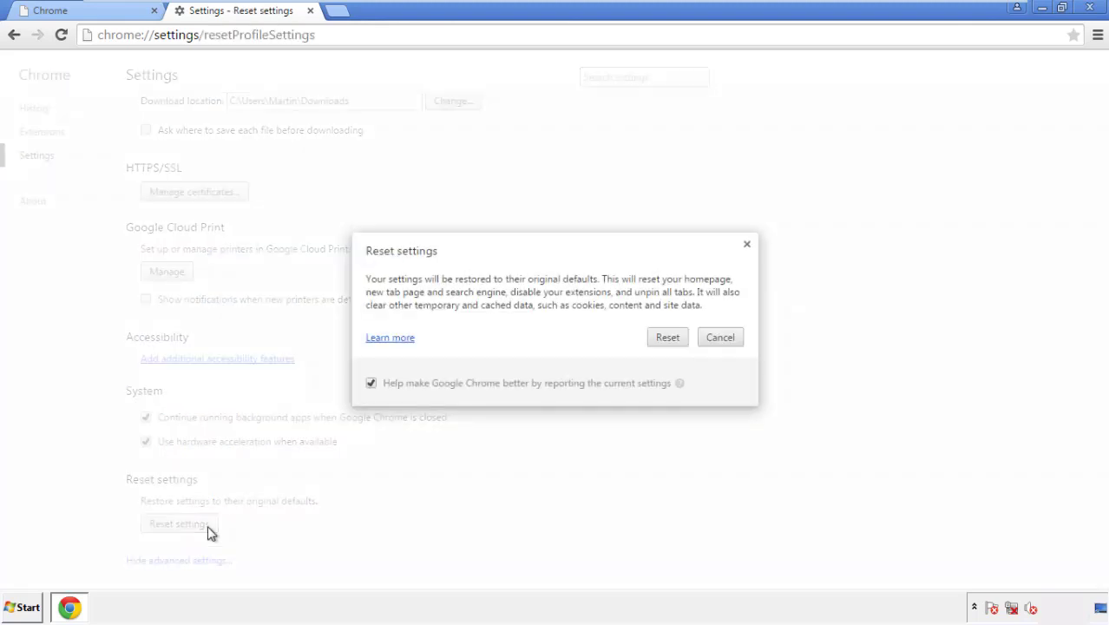
click(667, 338)
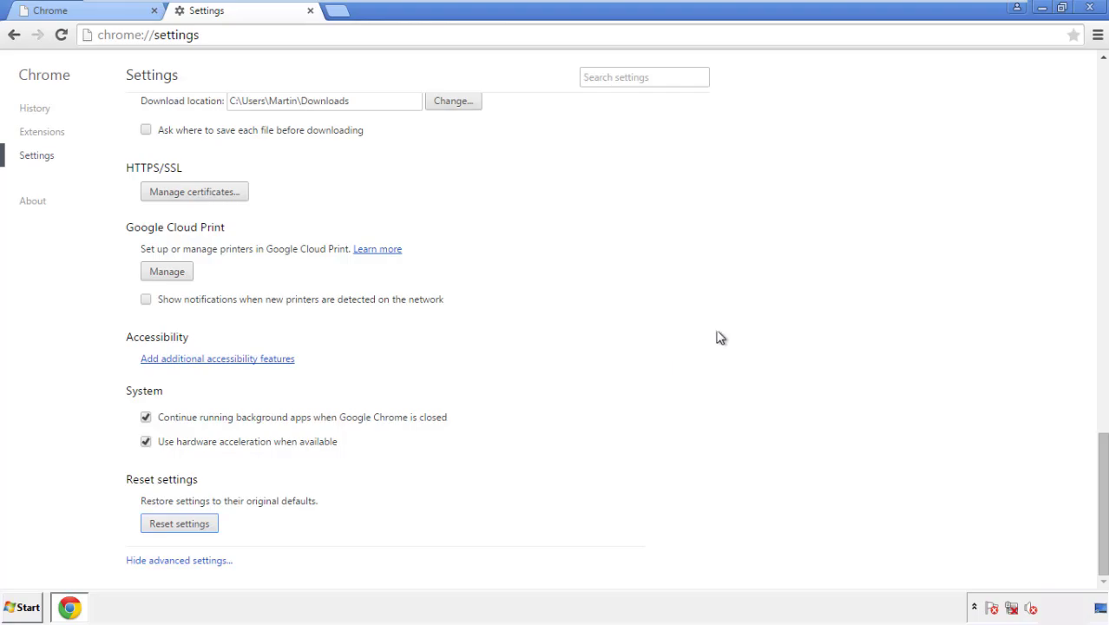
click(1084, 7)
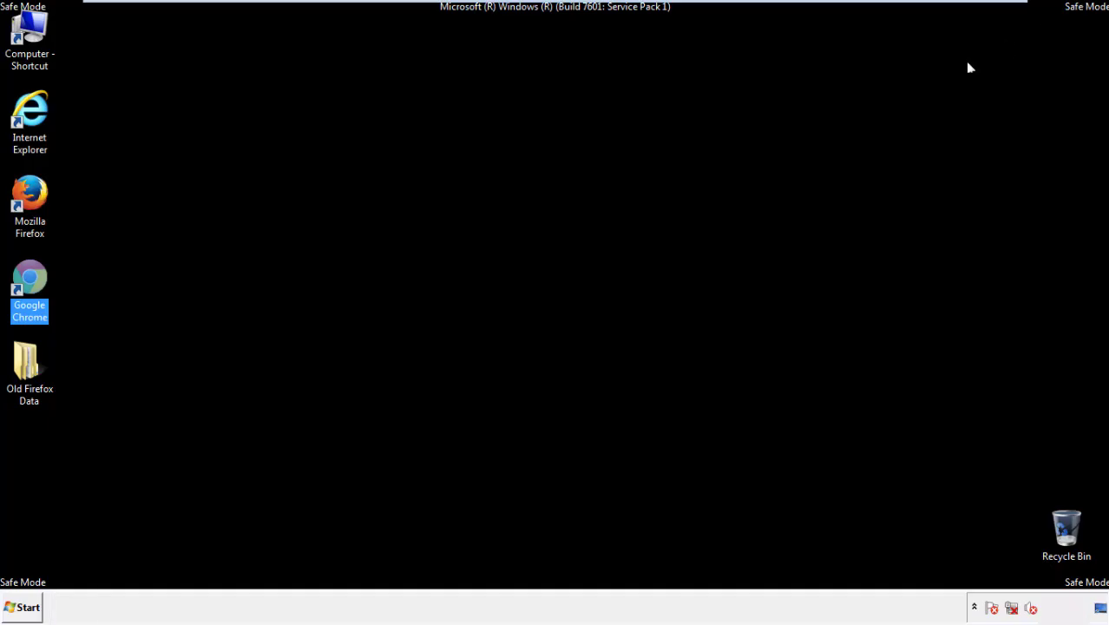
Step: Deselect the Chrome icon and launch Mozilla Firefox from the desktop
click(597, 280)
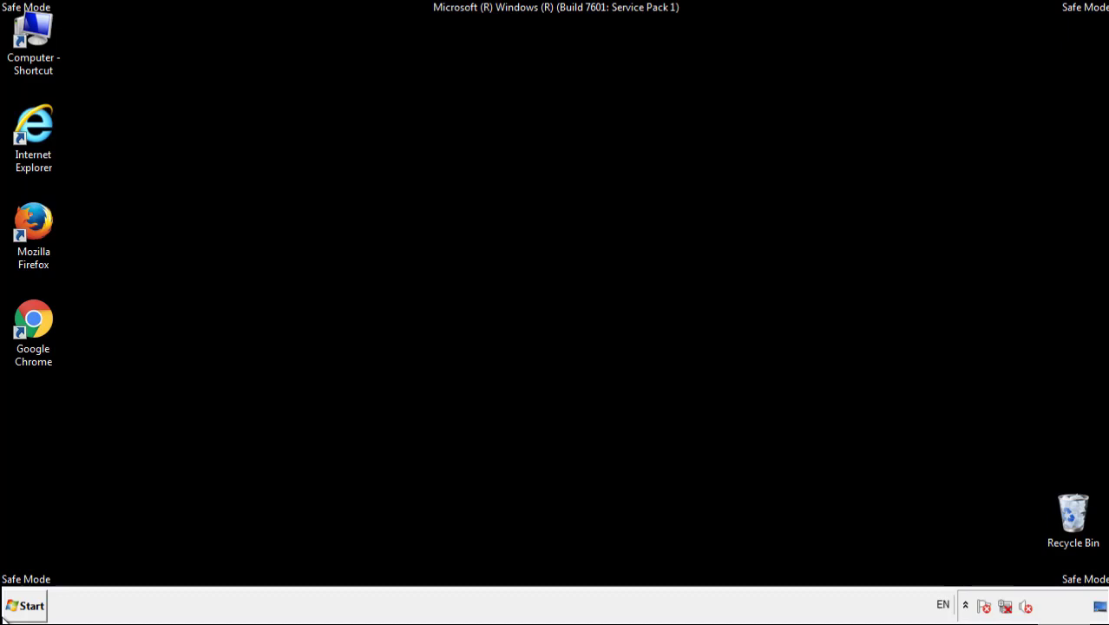
double_click(42, 215)
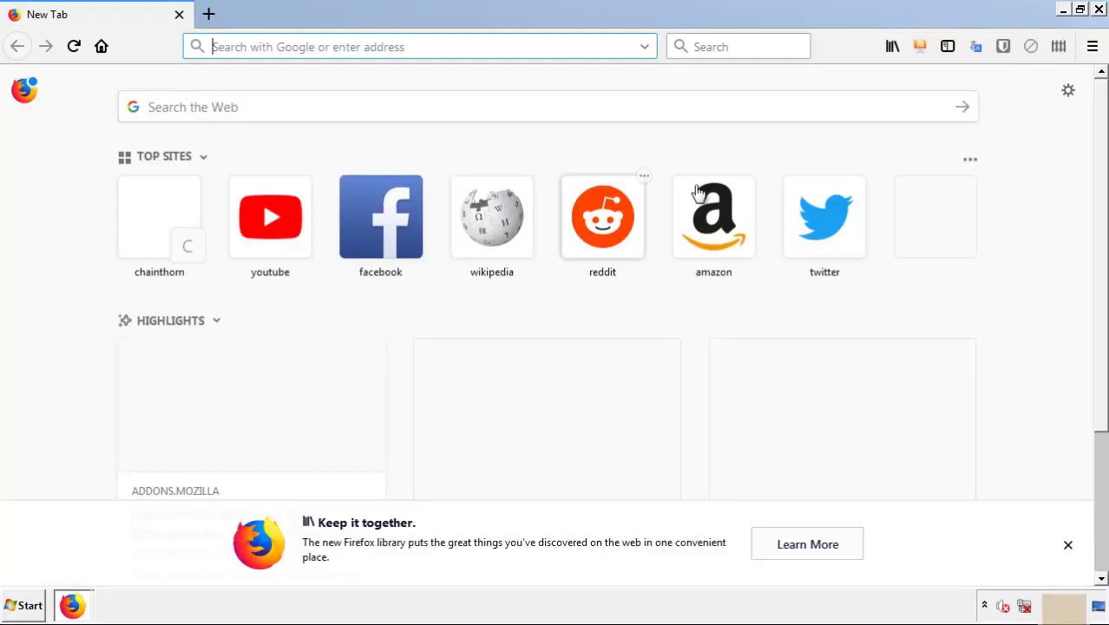
Step: Remove the Search Mine extension in the Add-ons Manager and close Firefox
click(1093, 46)
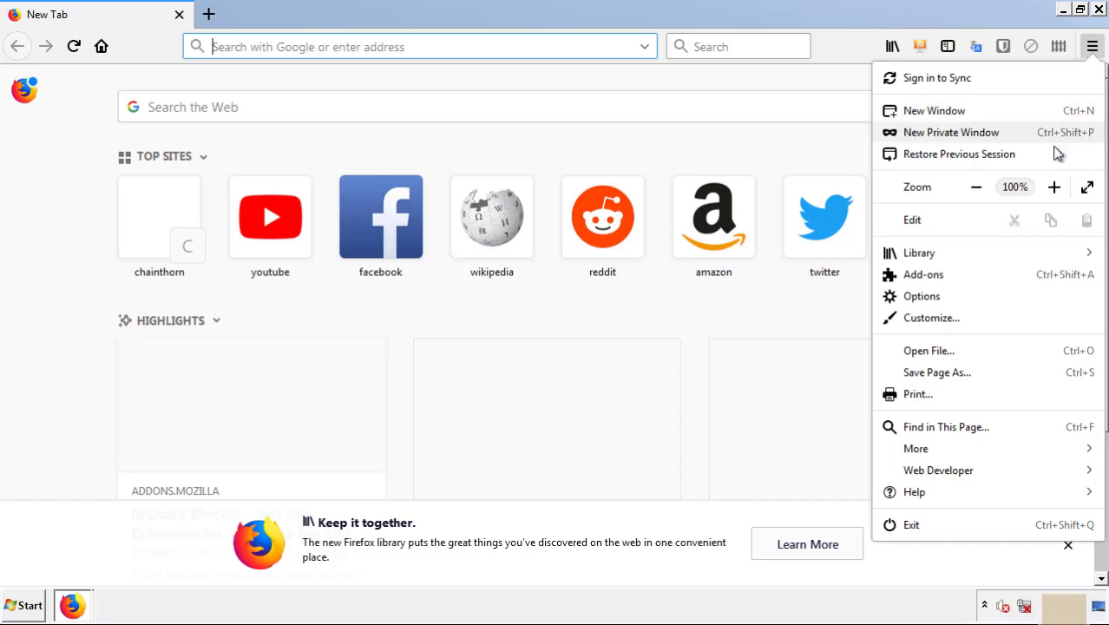
click(1025, 286)
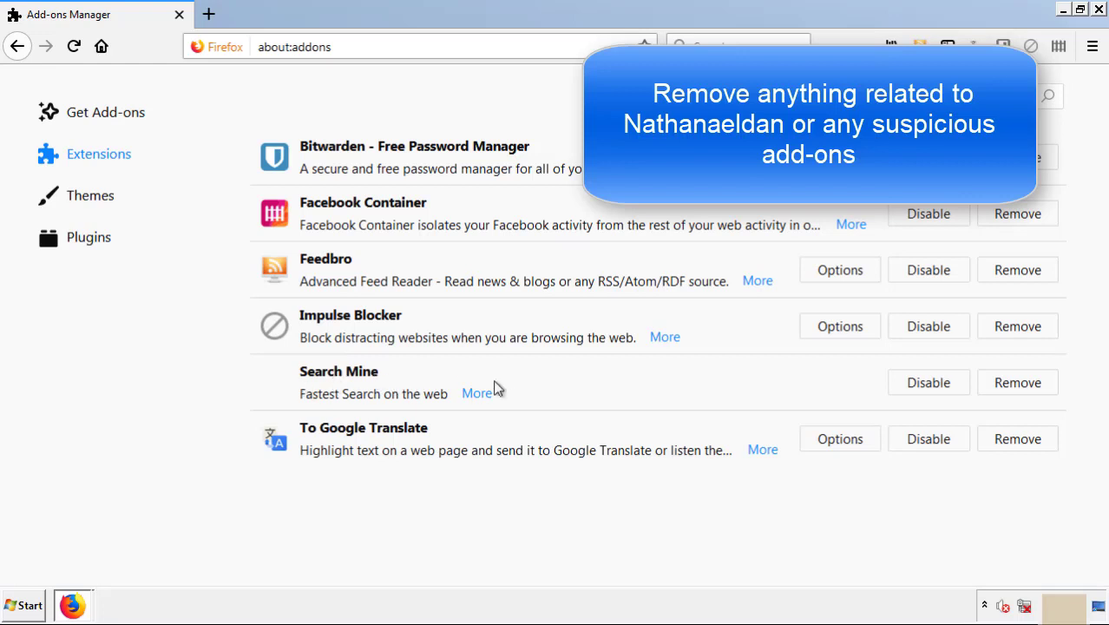
click(1012, 389)
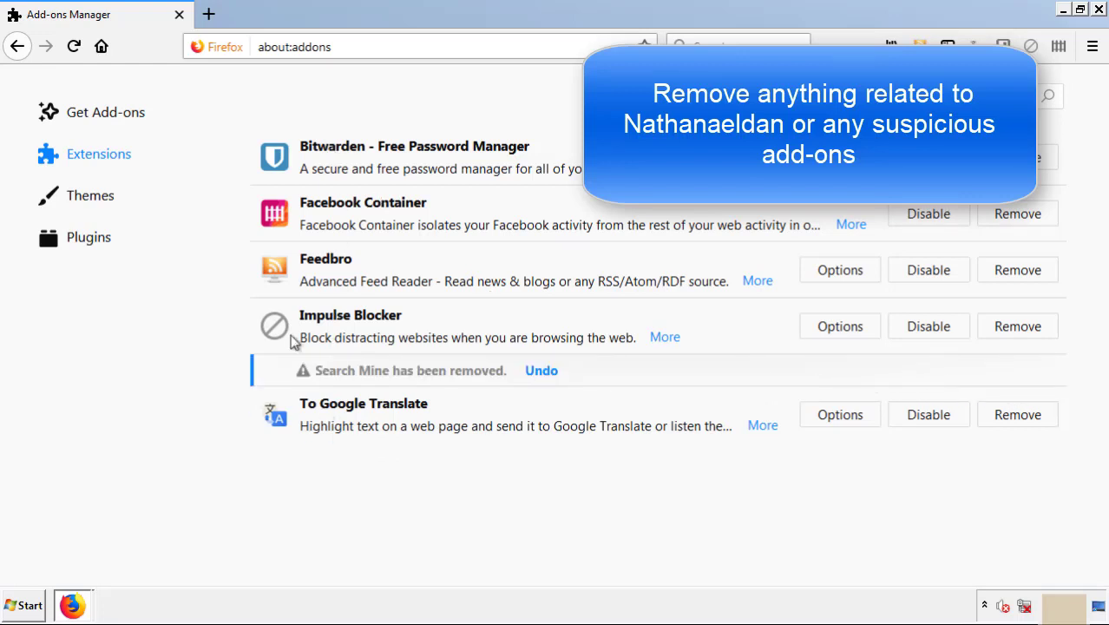
click(1099, 10)
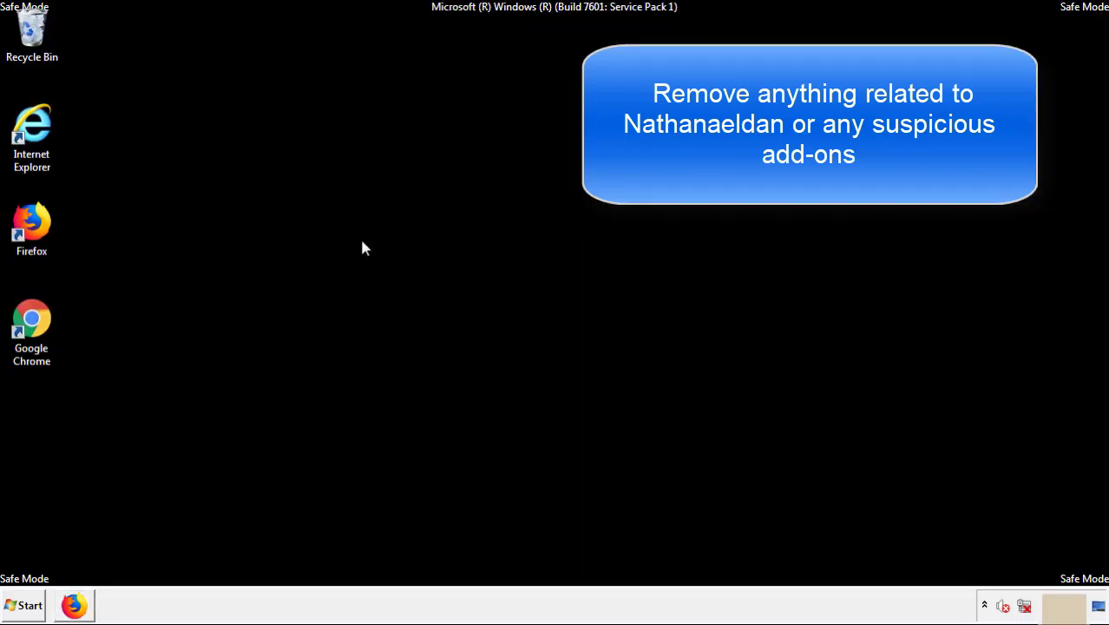
Step: Launch Google Chrome and remove the Search Mine extension from its Extensions page
double_click(31, 338)
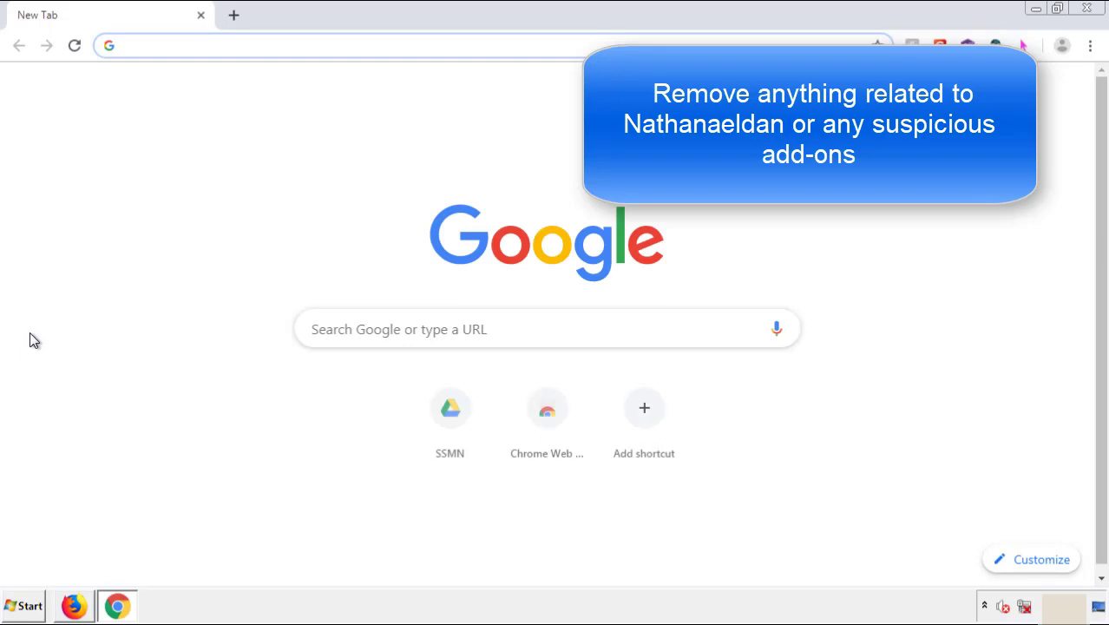
click(1090, 46)
mouse_move(993, 301)
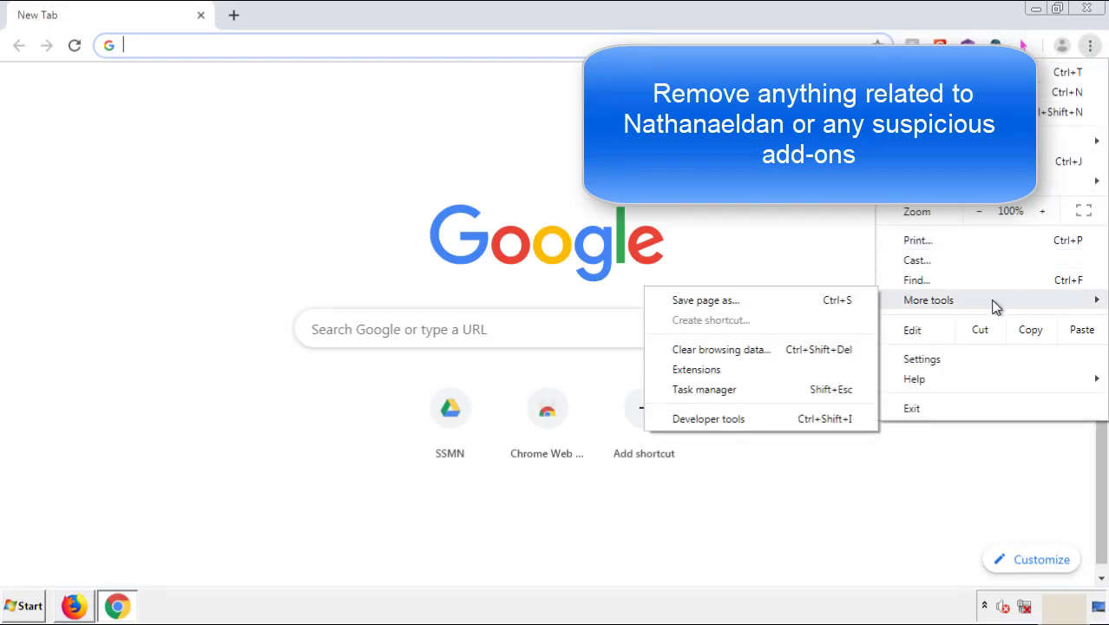
click(704, 369)
scroll(312, 290, down, 10)
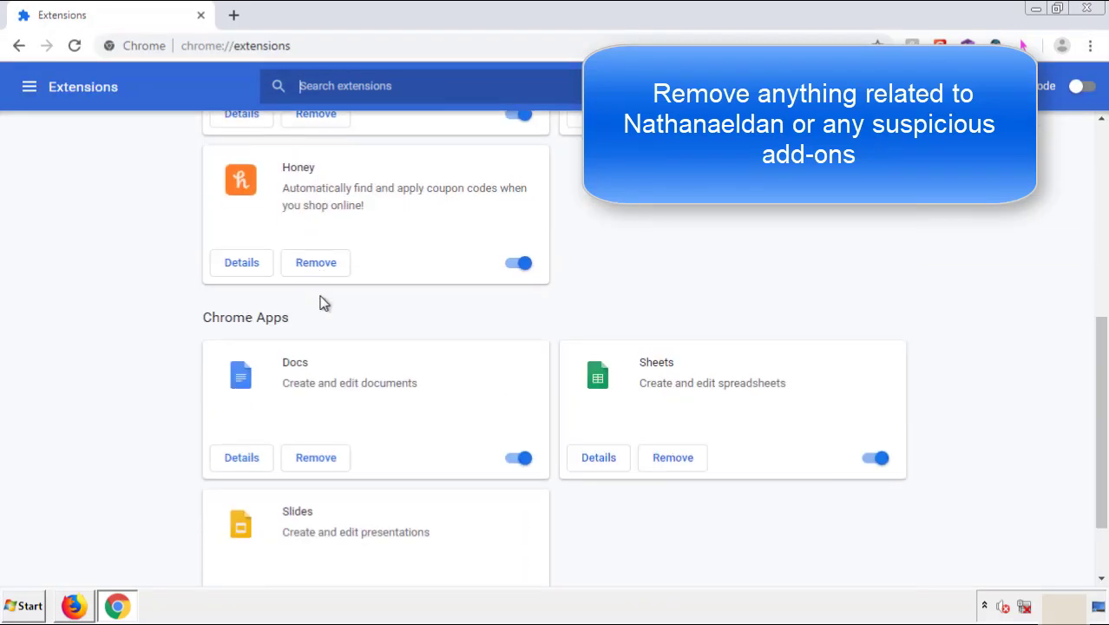
scroll(418, 317, up, 10)
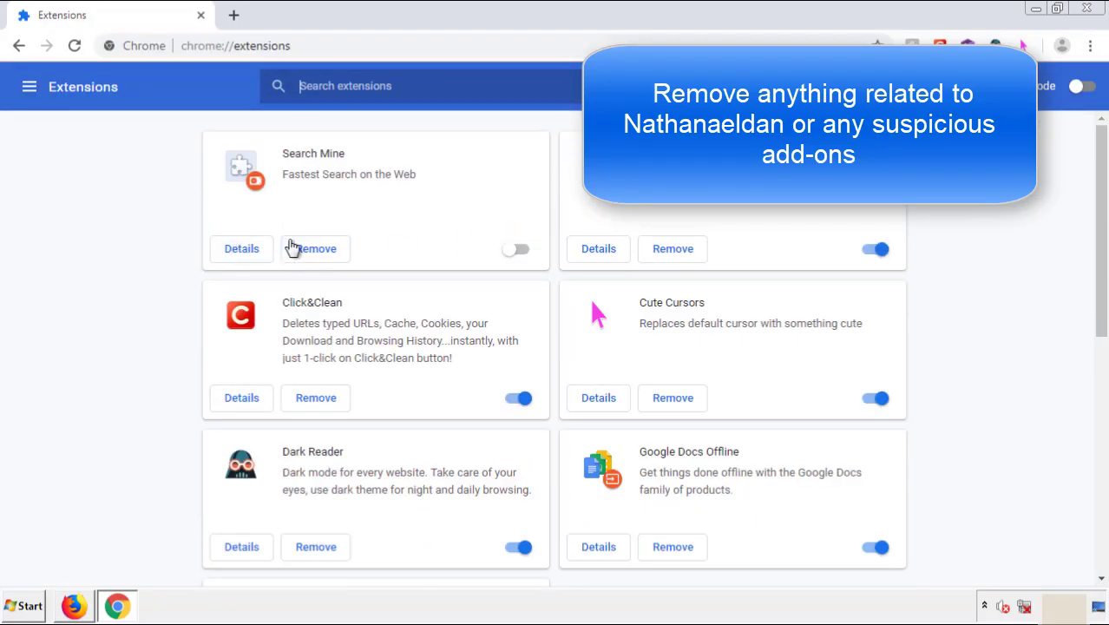
click(314, 256)
key(Return)
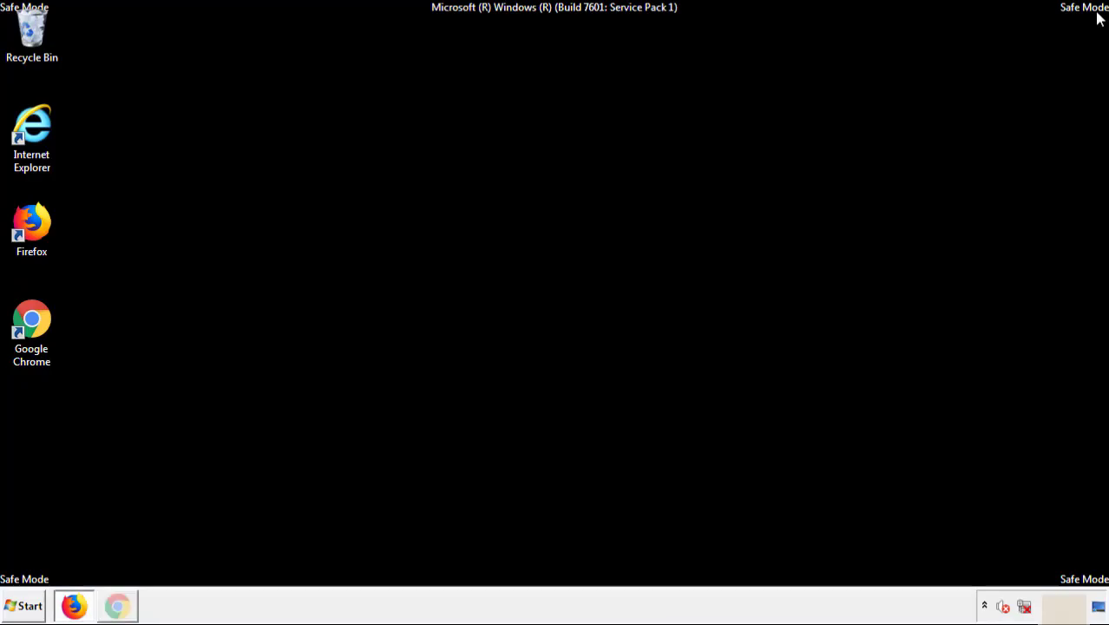
Step: Restart the computer from the Start menu's shutdown options
click(26, 606)
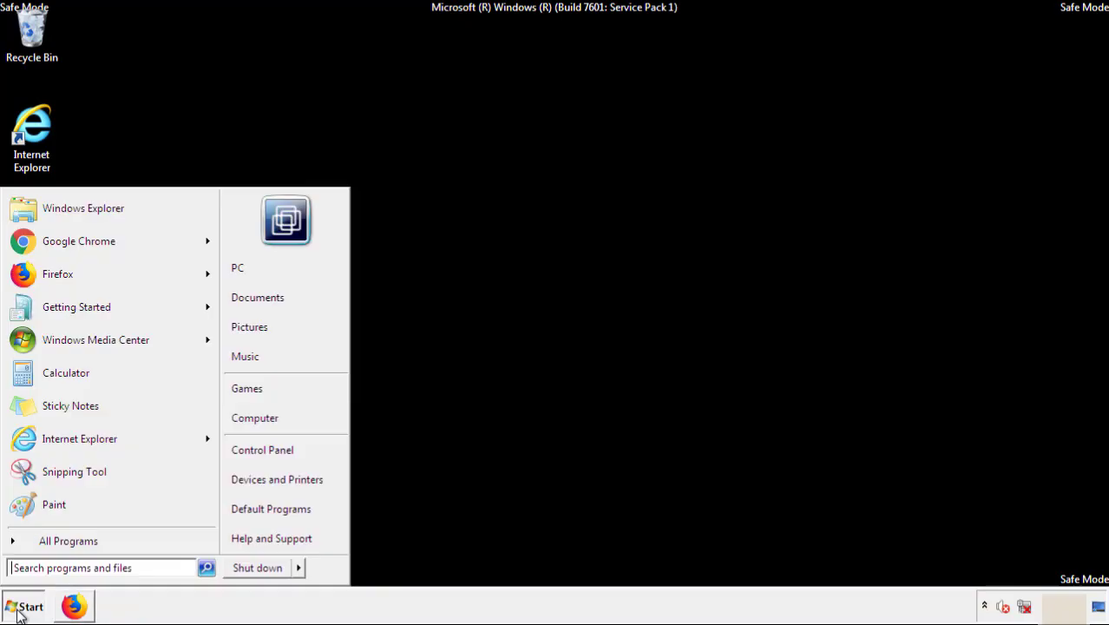
click(301, 570)
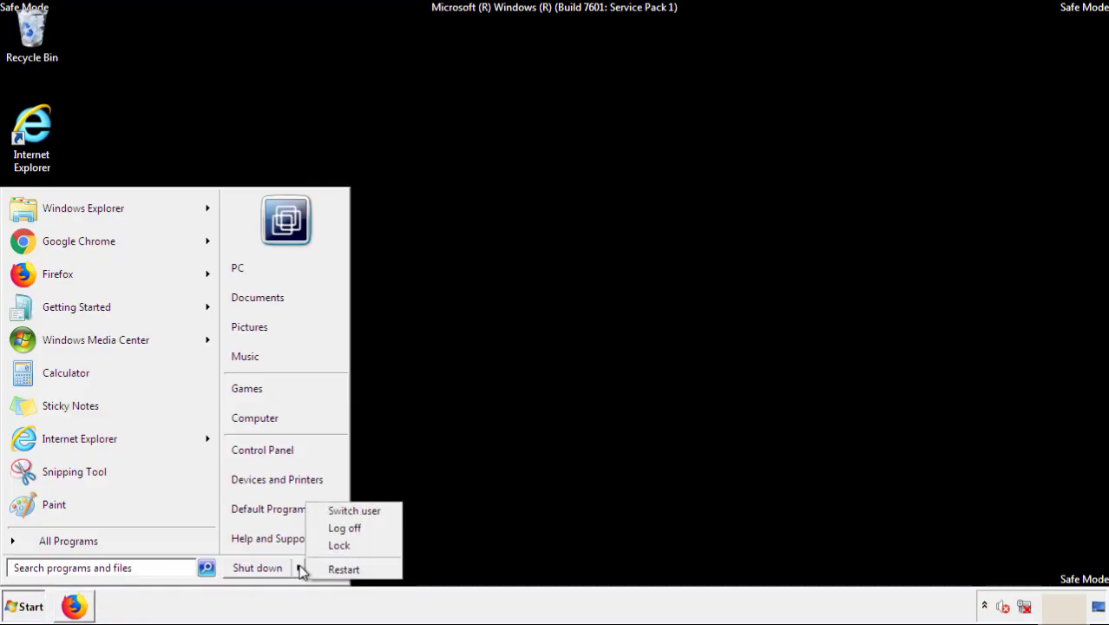
click(344, 568)
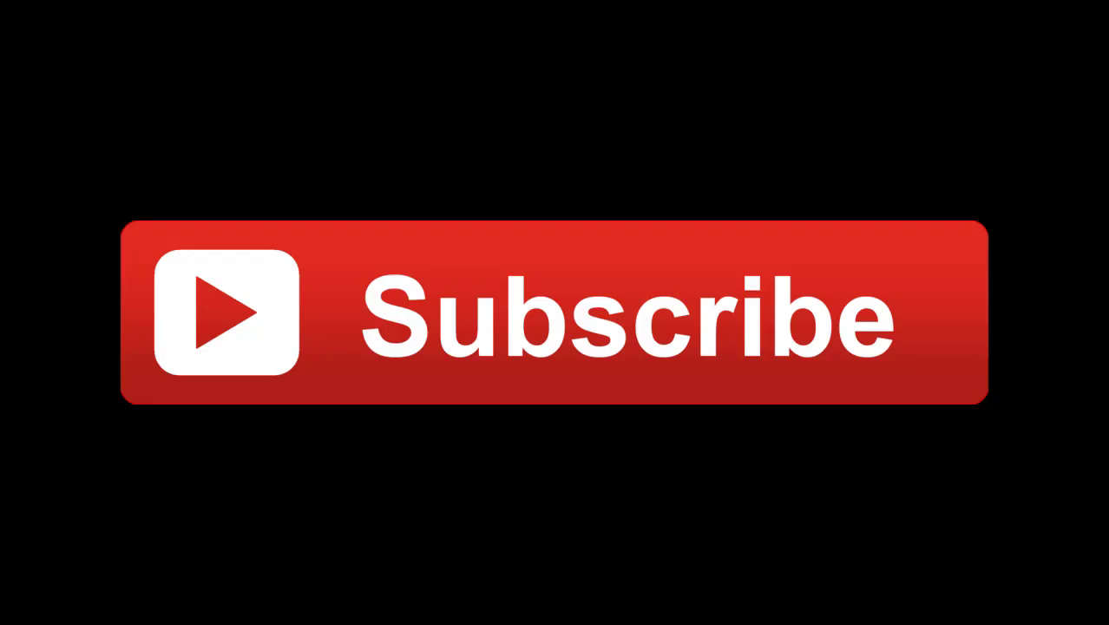